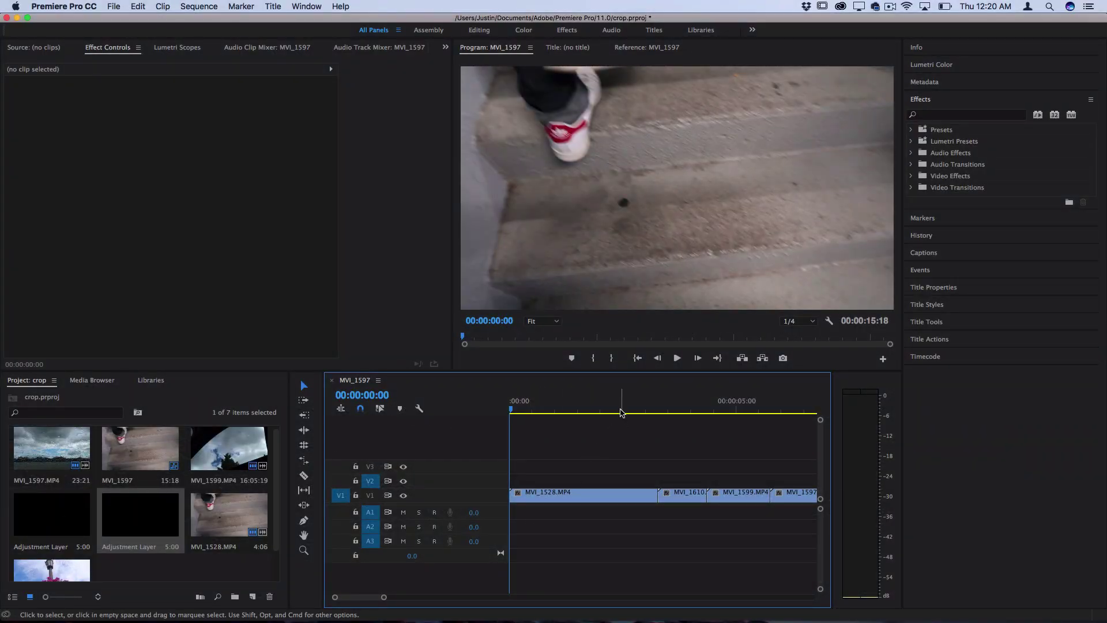
Drag Push from Video Transitions > Slide onto the cut between MVI_1528 and MVI_1610 on V1.
mouse_move(629, 411)
left_mouse_down()
mouse_move(721, 404)
mouse_move(650, 411)
mouse_move(633, 426)
left_mouse_up()
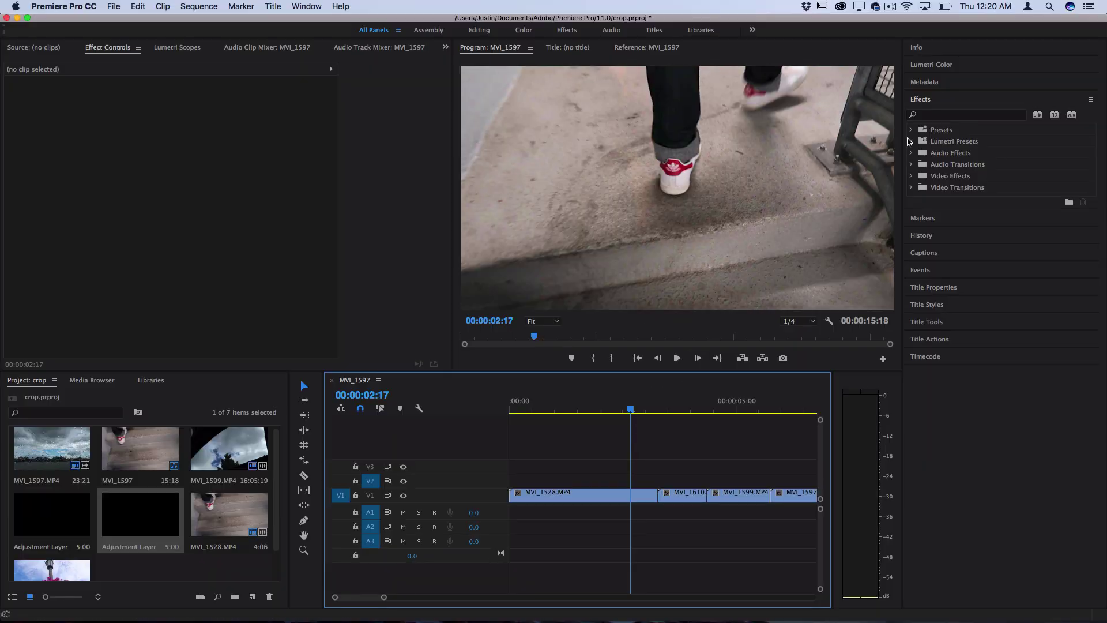
left_click(920, 102)
left_click(920, 101)
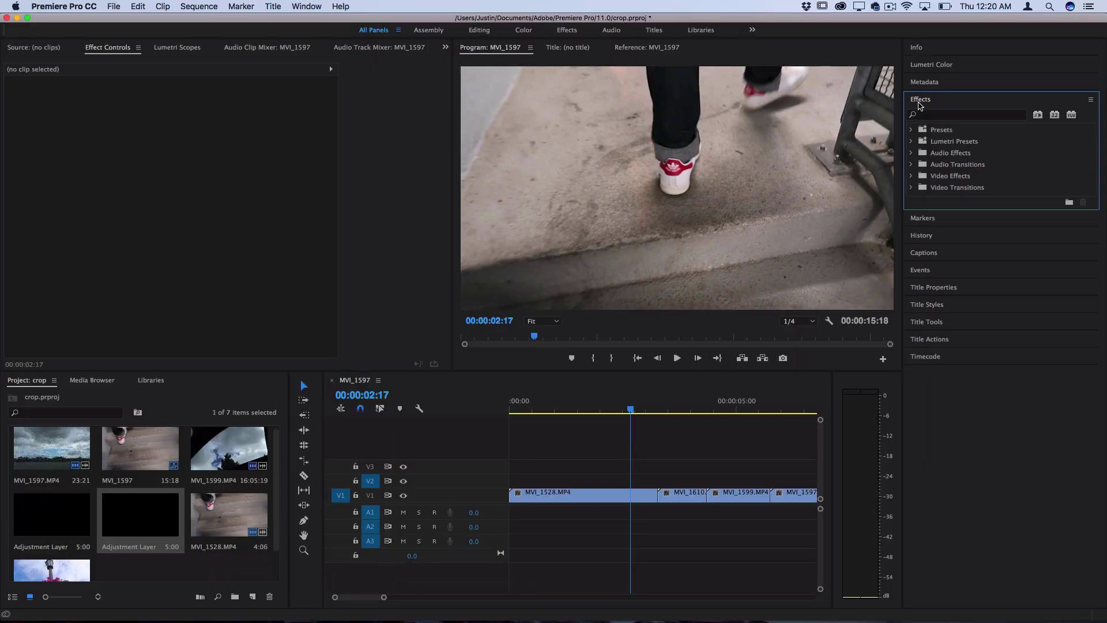
left_click(911, 188)
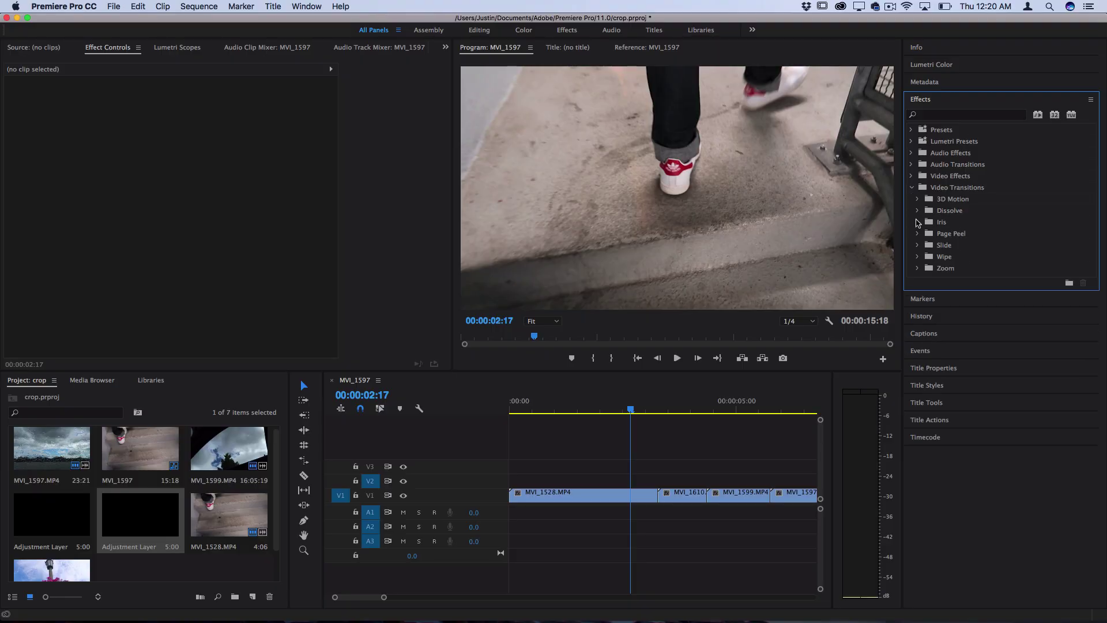
left_click(918, 245)
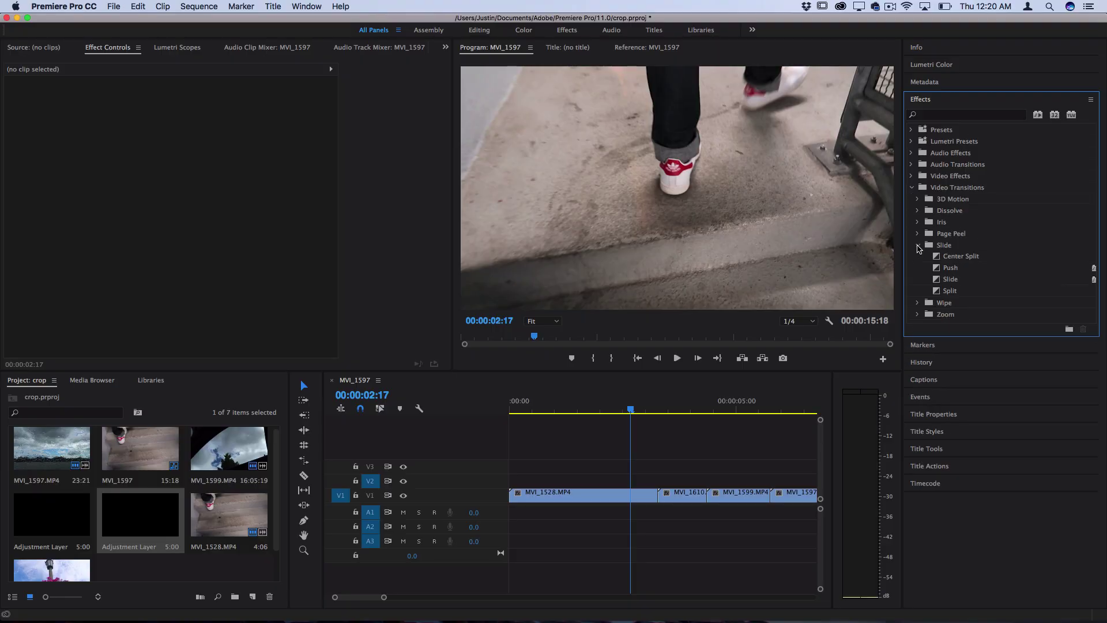
left_click(958, 269)
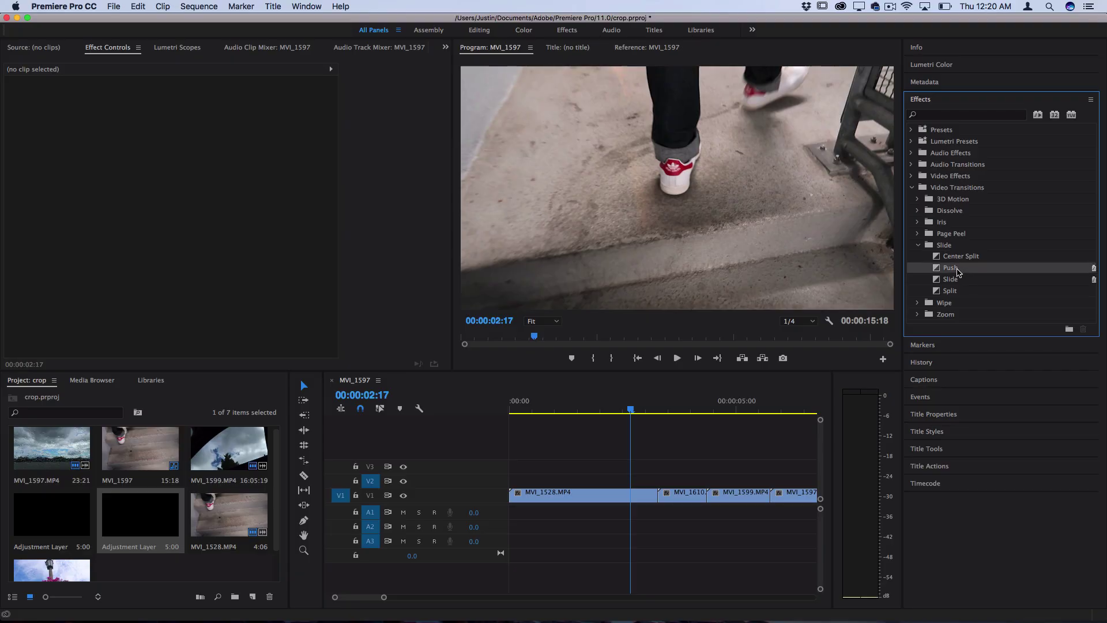
left_click_drag(957, 271, 669, 496)
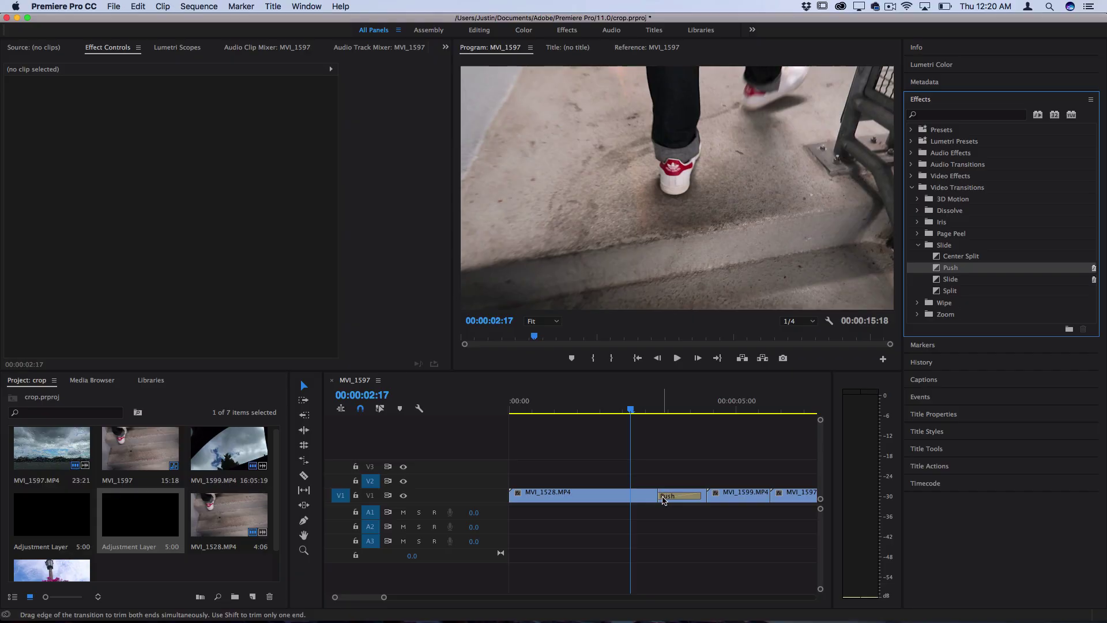
Set the Push transition's Alignment to Center at Cut.
left_click(665, 496)
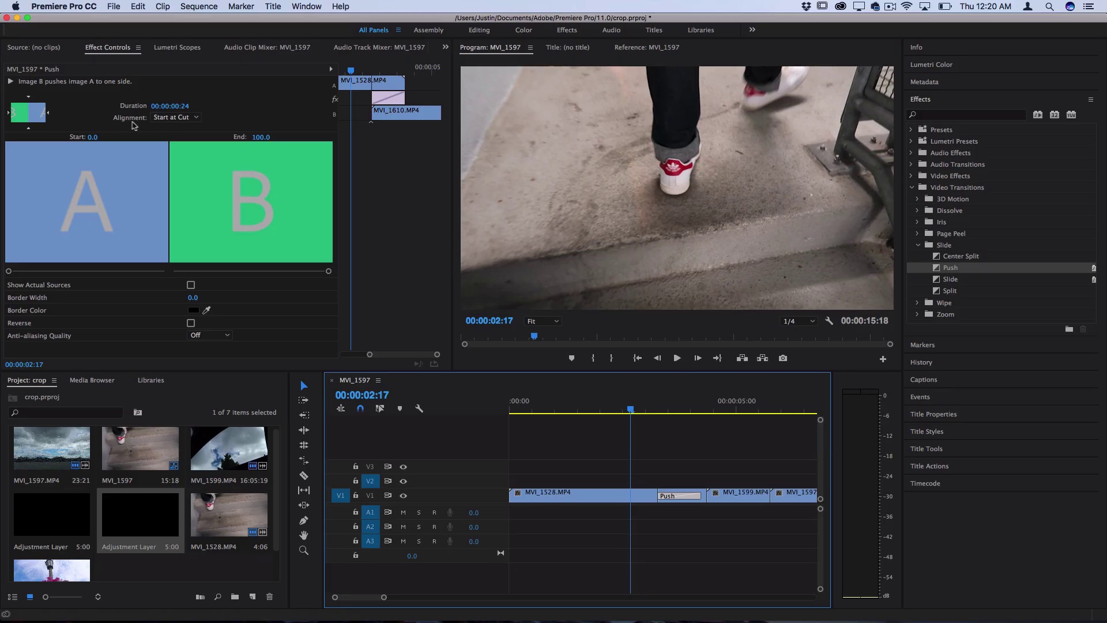
left_click(173, 117)
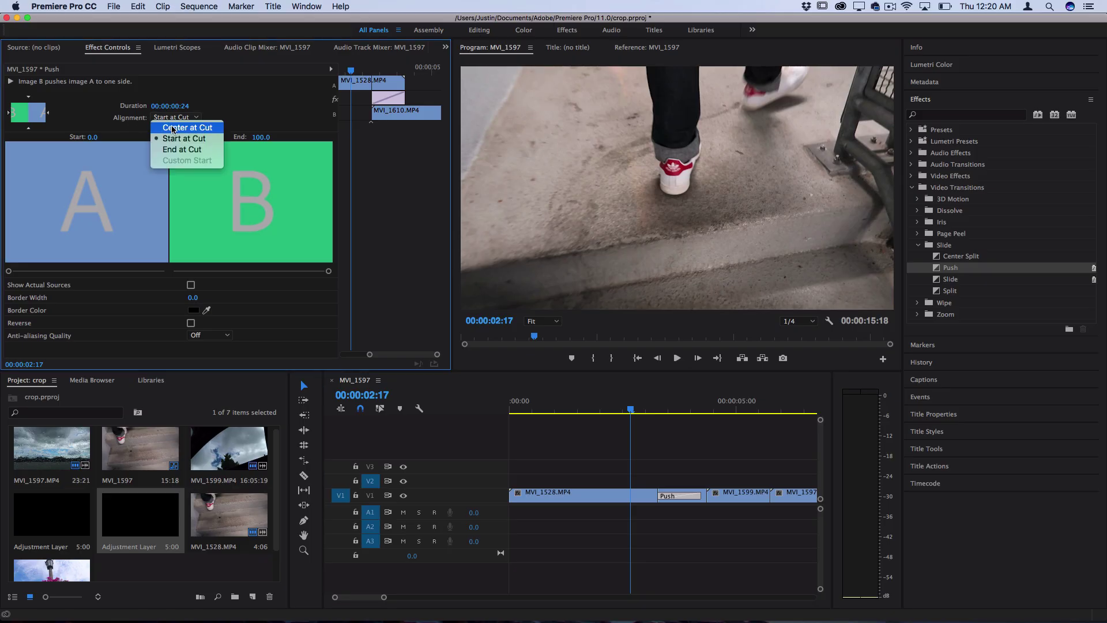
left_click(174, 128)
Step frame by frame through the 24-frame Push transition, then play it back.
left_click(637, 411)
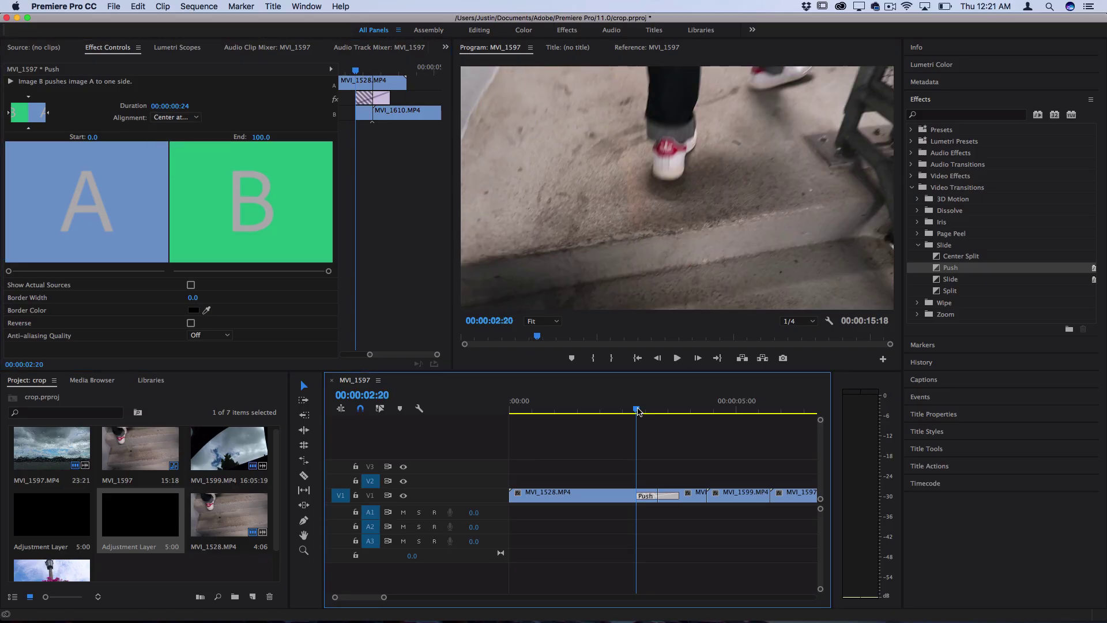
key("Right")
key("Right")
key("Right")
key("Right")
key("Right")
key("Right")
key("Right")
key("Right")
key("Right")
key("Right")
key("Right")
key("Right")
key("Right")
key("Right")
key("Right")
key("Right")
key("Right")
key("Right")
key("Right")
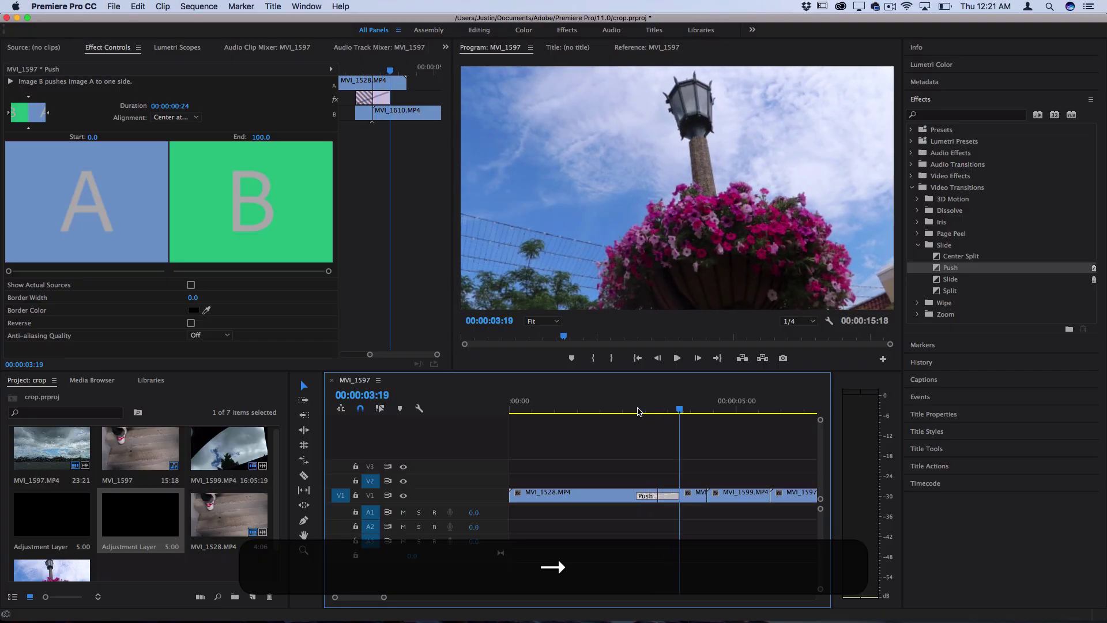
left_click(639, 412)
key("Right")
key("Right")
key("Right")
key("Right")
key("Right")
key("Right")
key("Right")
key("Right")
key("Right")
key("Right")
key("Right")
key("Right")
key("Right")
key("Right")
key("Right")
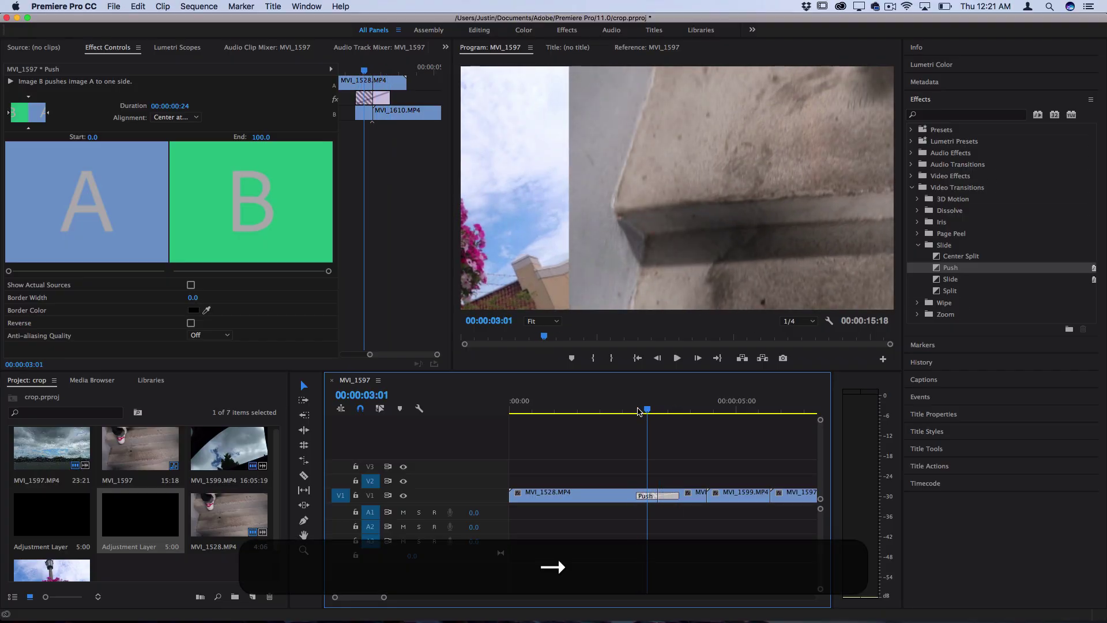
key("Right")
key("Right")
key("Right")
key("Right")
key("Right")
key("Right")
key("Right")
key("Right")
key("Right")
key("Right")
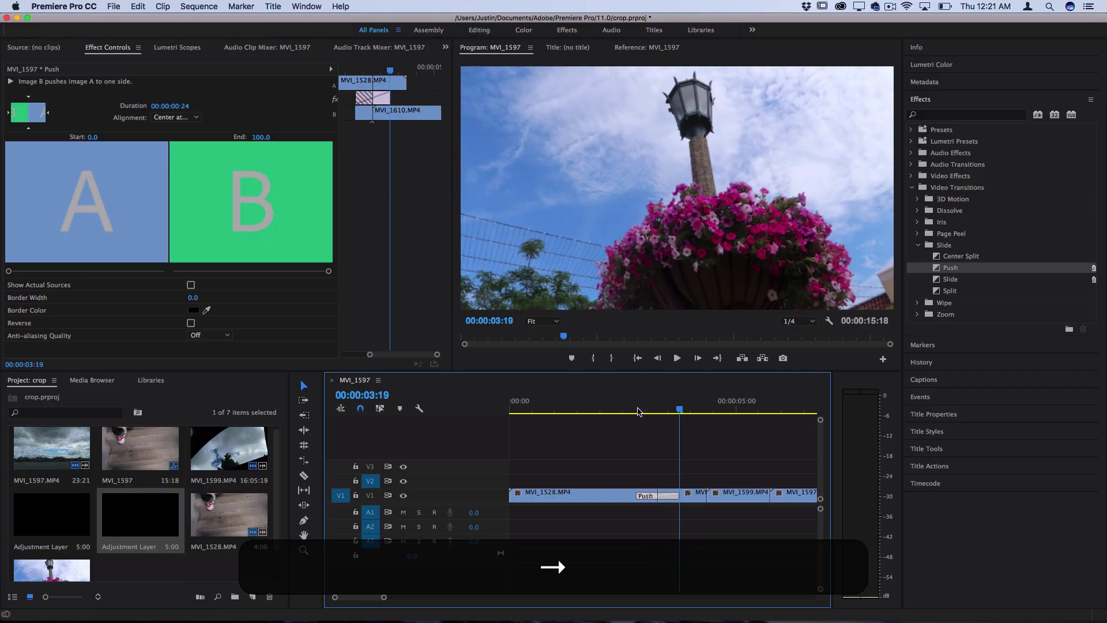
left_click(658, 411)
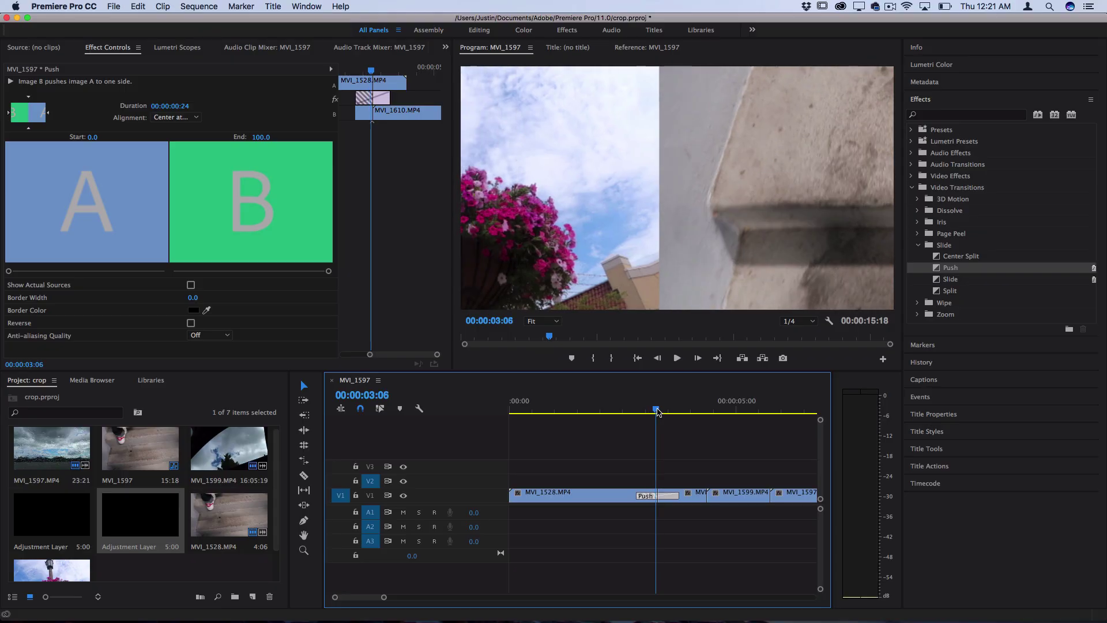
left_click_drag(658, 412, 659, 411)
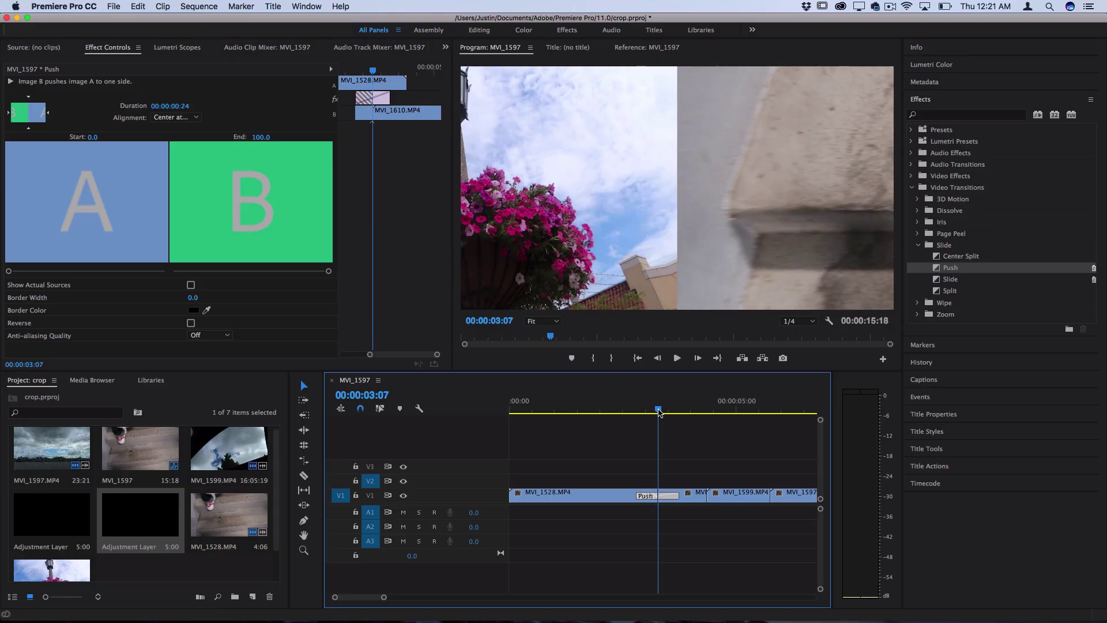
key("space")
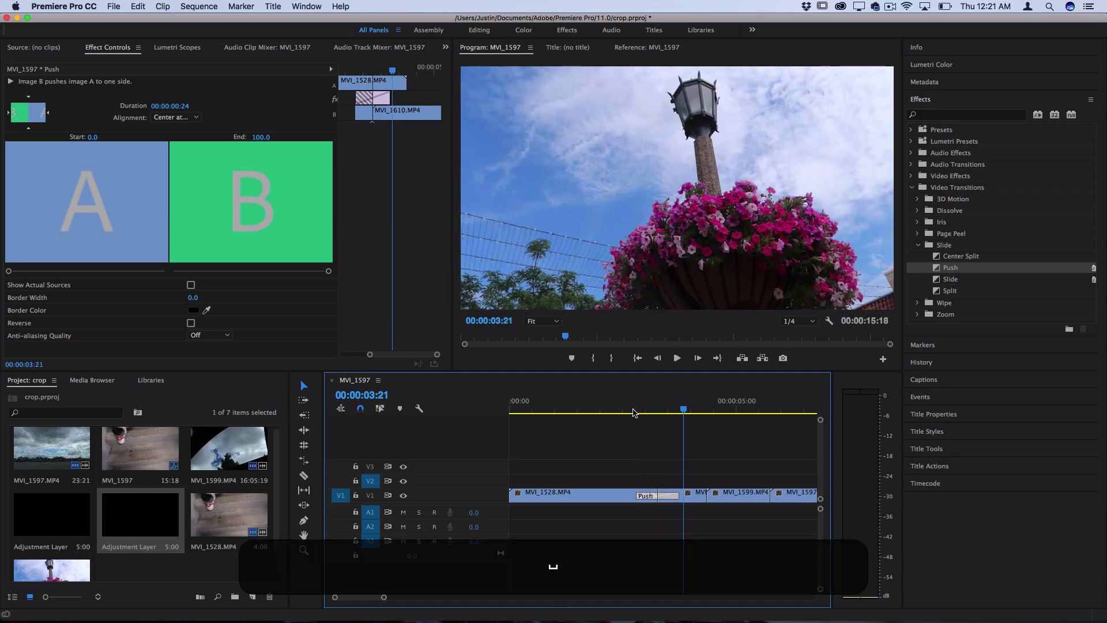
Trim the Push transition down to 00:00:00:06 and replay the quicker push.
left_click(636, 412)
key("space")
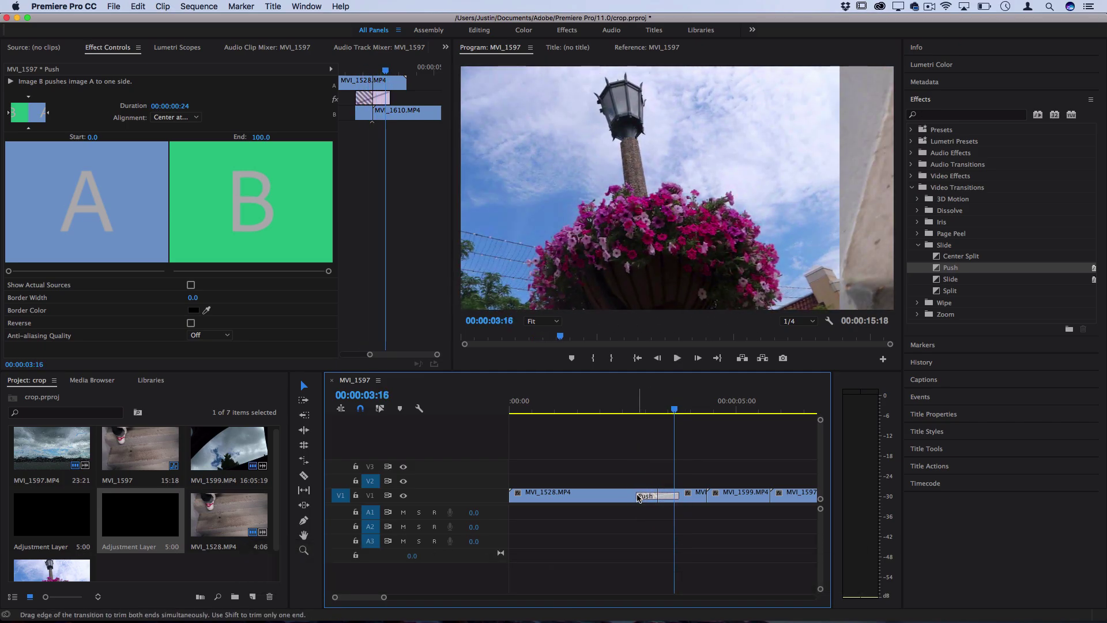
left_click_drag(637, 497, 652, 494)
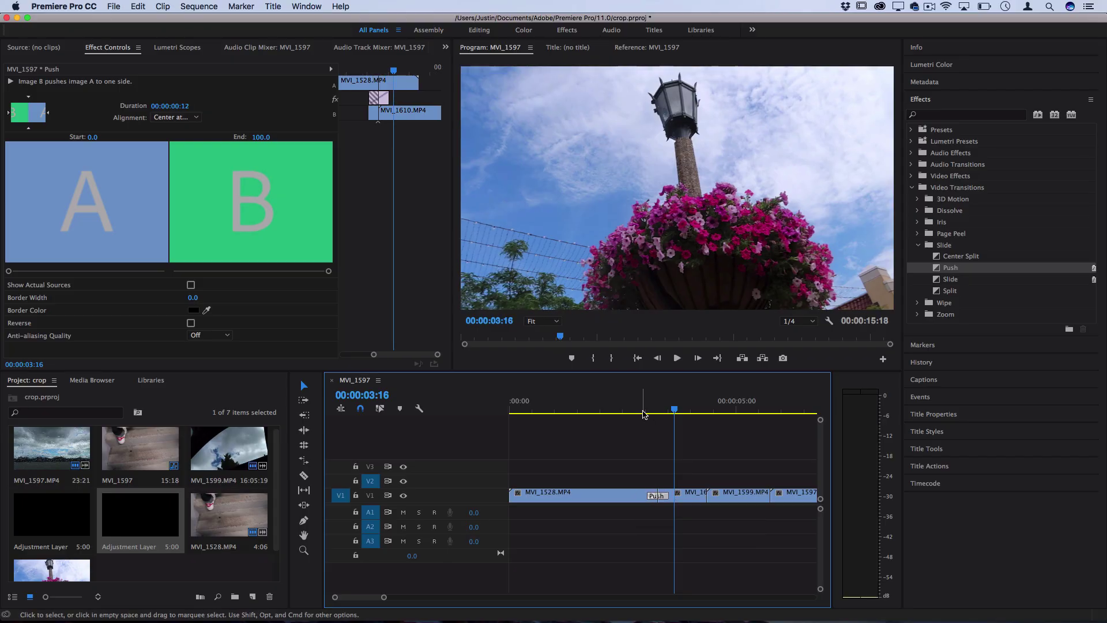
key("=")
left_click(606, 412)
key("space")
key("space")
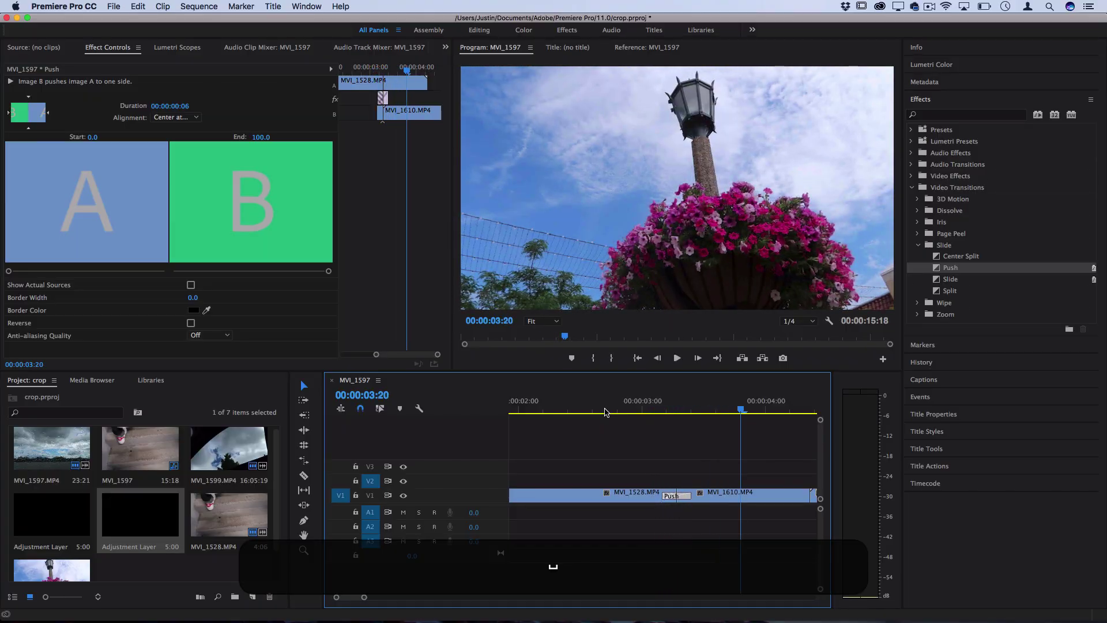
left_click_drag(659, 411, 632, 415)
key("space")
key("space")
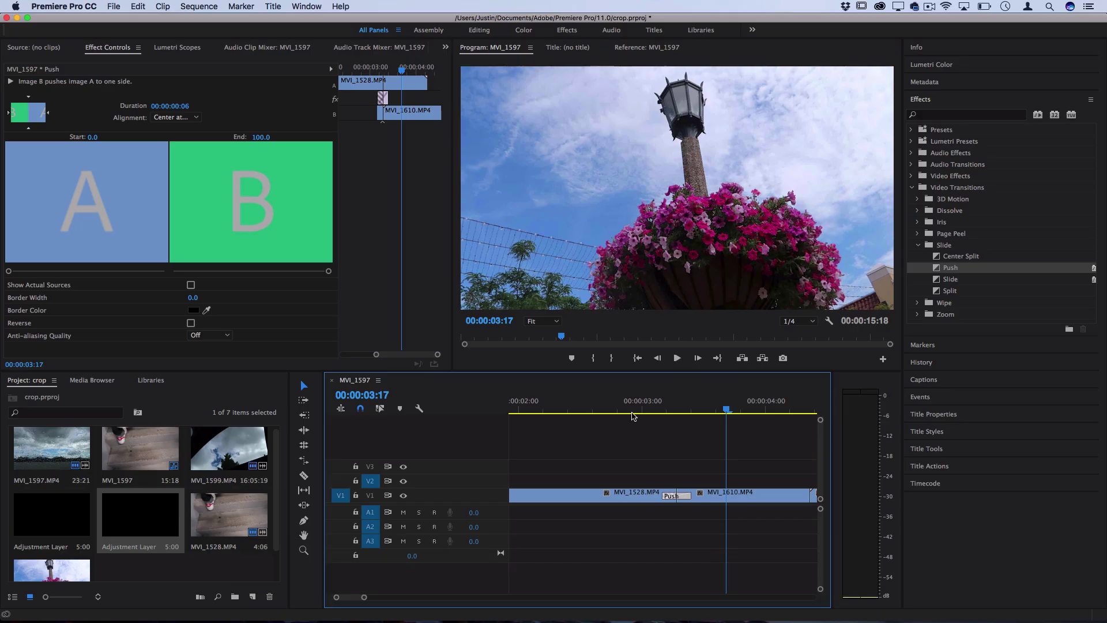
Try alternative Push directions, including vertical ones, playing each back.
left_click(676, 412)
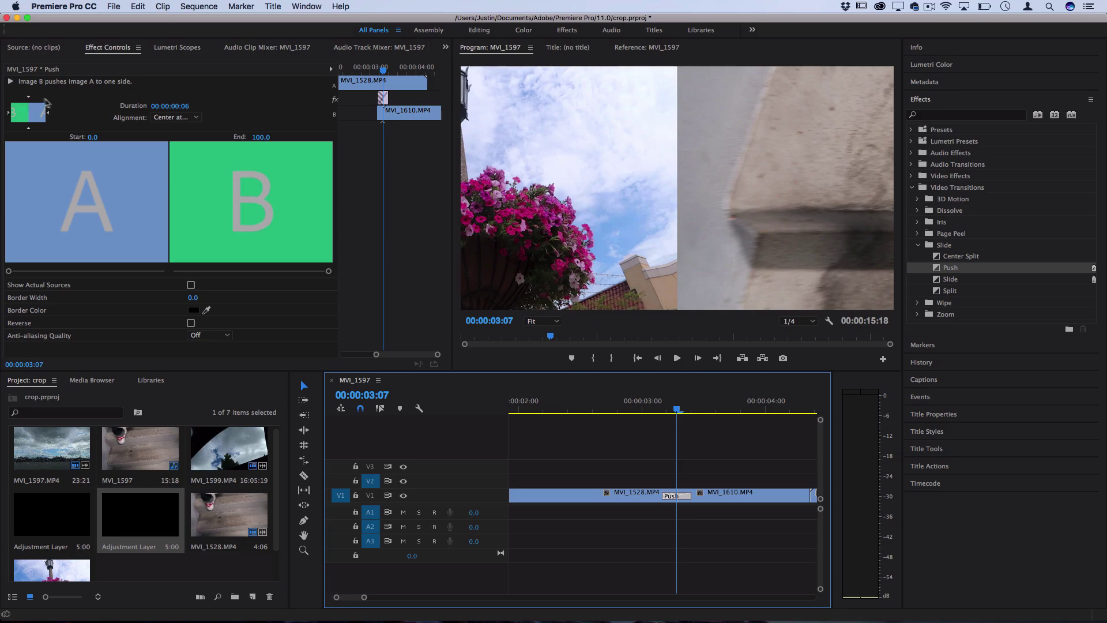
left_click(49, 117)
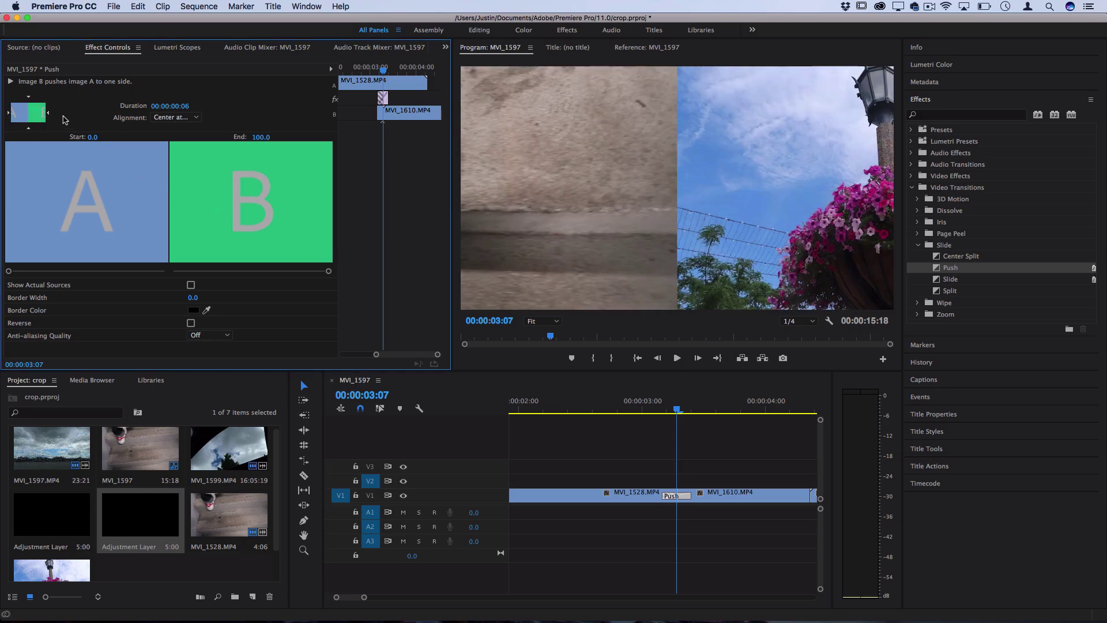
left_click(29, 128)
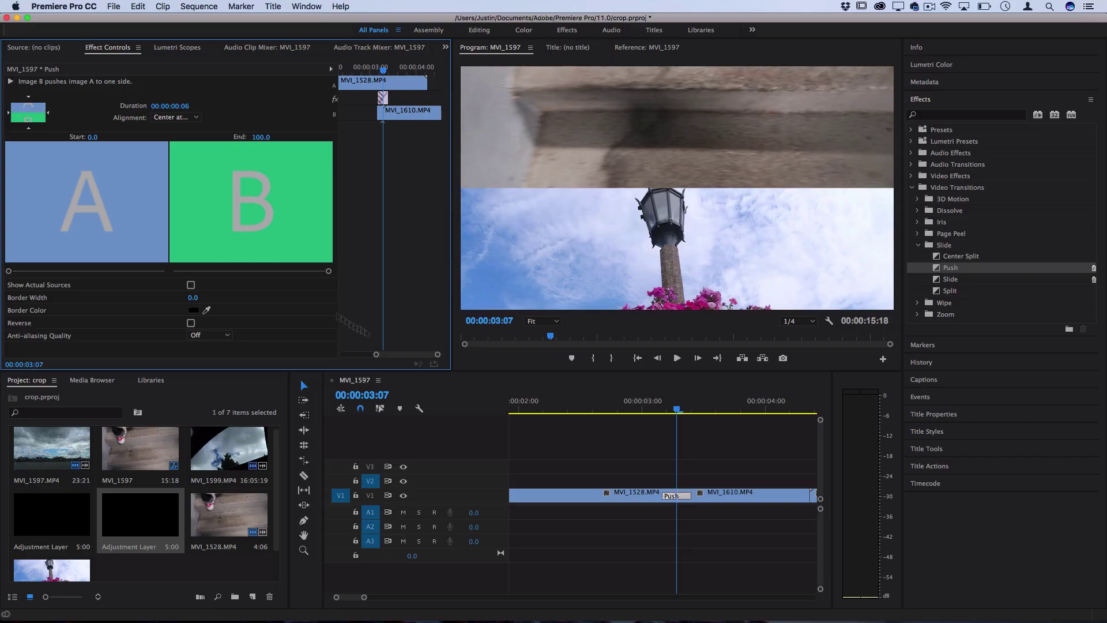
left_click(648, 410)
key("space")
key("space")
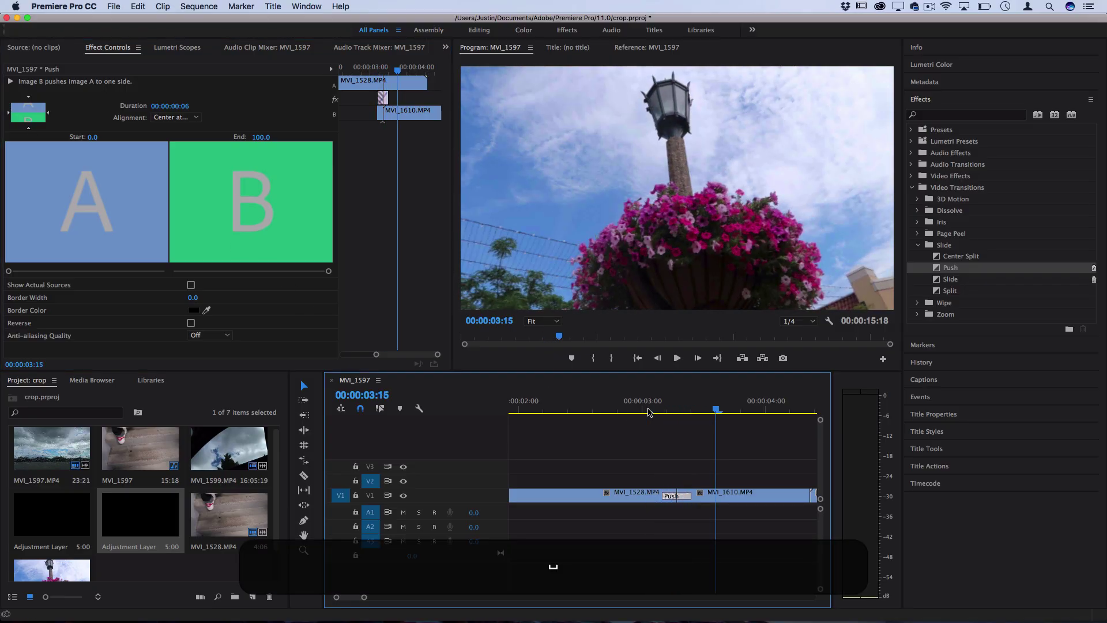
left_click(31, 98)
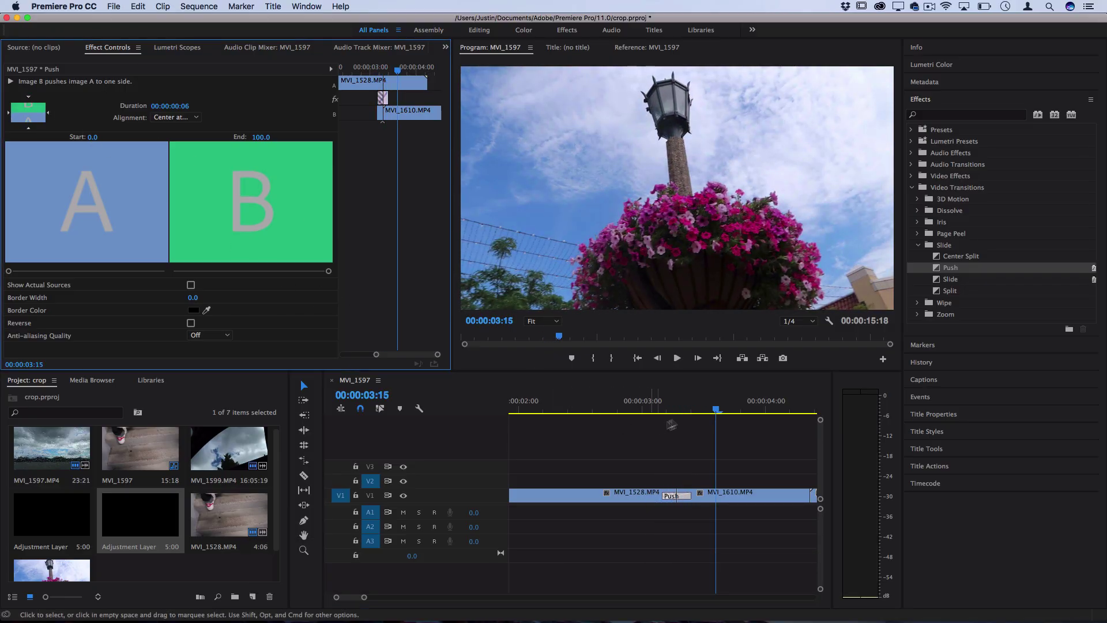
left_click(650, 412)
key("space")
Set the Push direction to West to East, stepping frames to confirm the left-side entry.
left_click(661, 410)
key("Right")
key("Right")
key("Right")
key("Right")
key("Right")
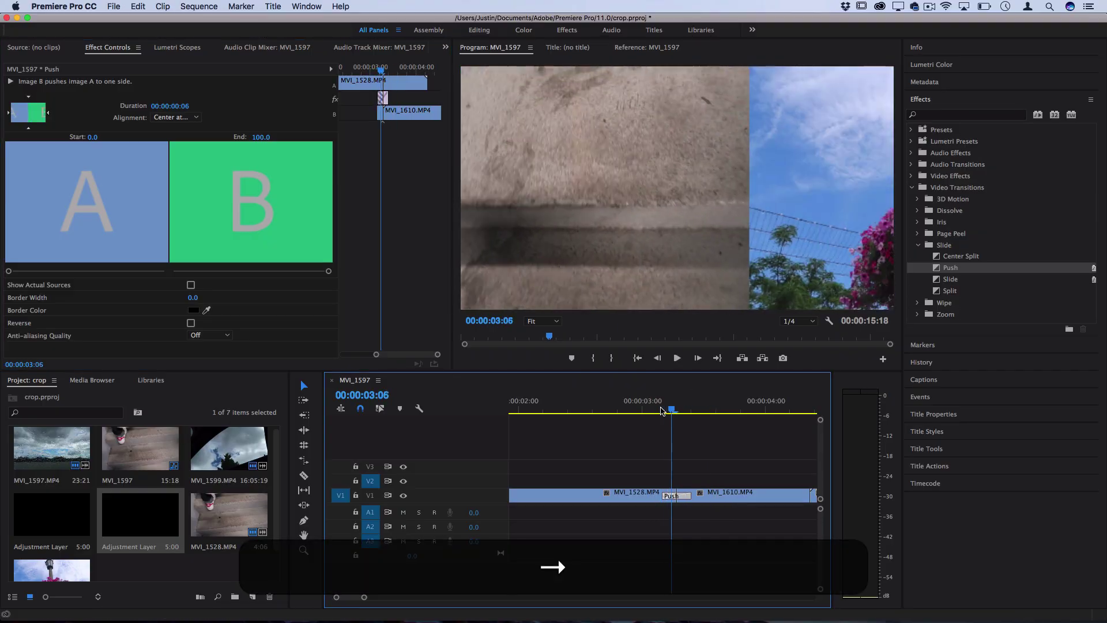
key("Left")
key("Left")
key("Left")
key("Left")
key("Left")
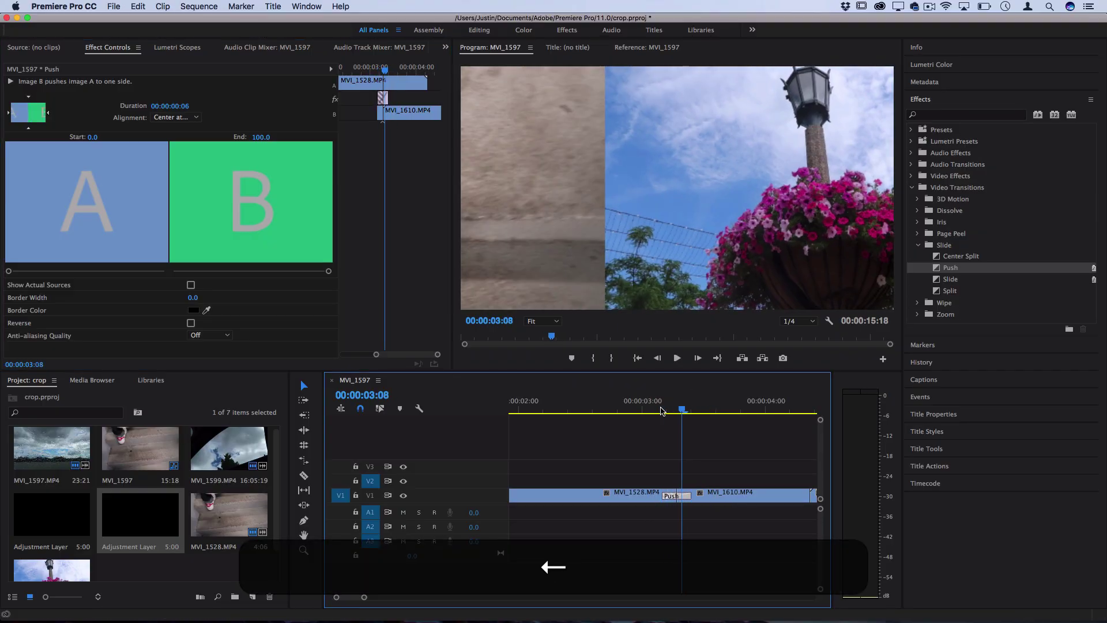
key("Right")
key("Right")
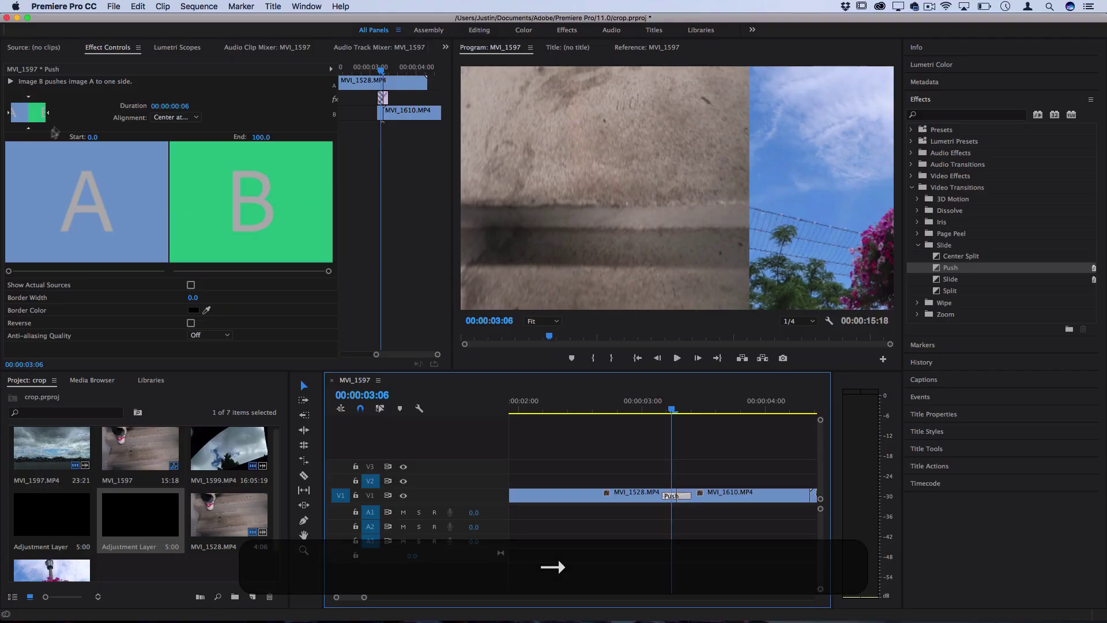
left_click(31, 128)
left_click(29, 128)
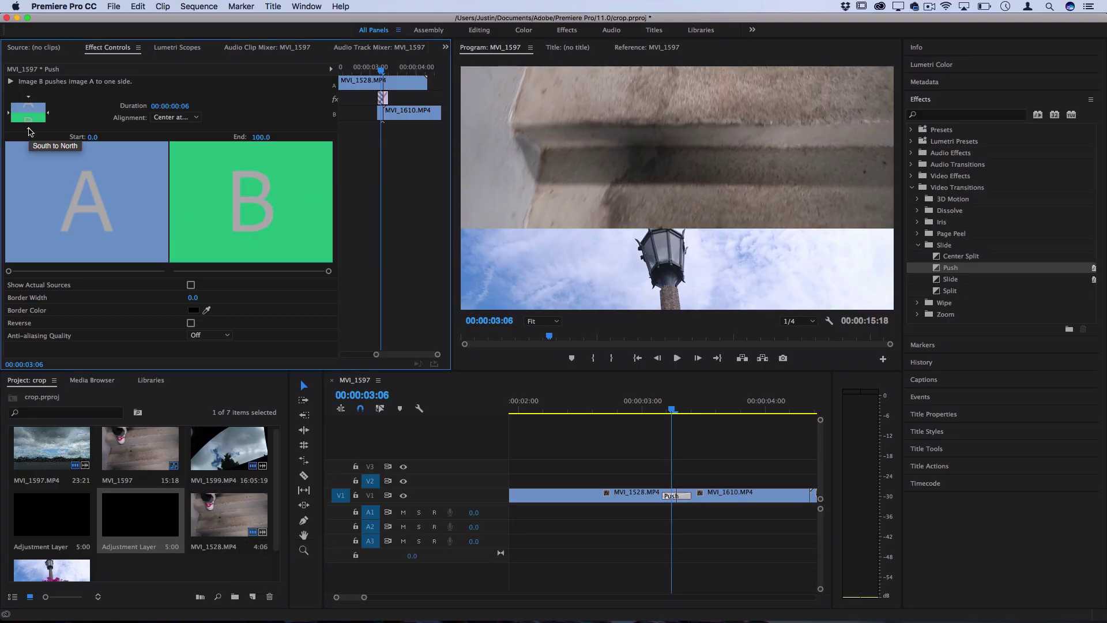
key("Right")
left_click(8, 112)
left_click_drag(683, 412, 678, 413)
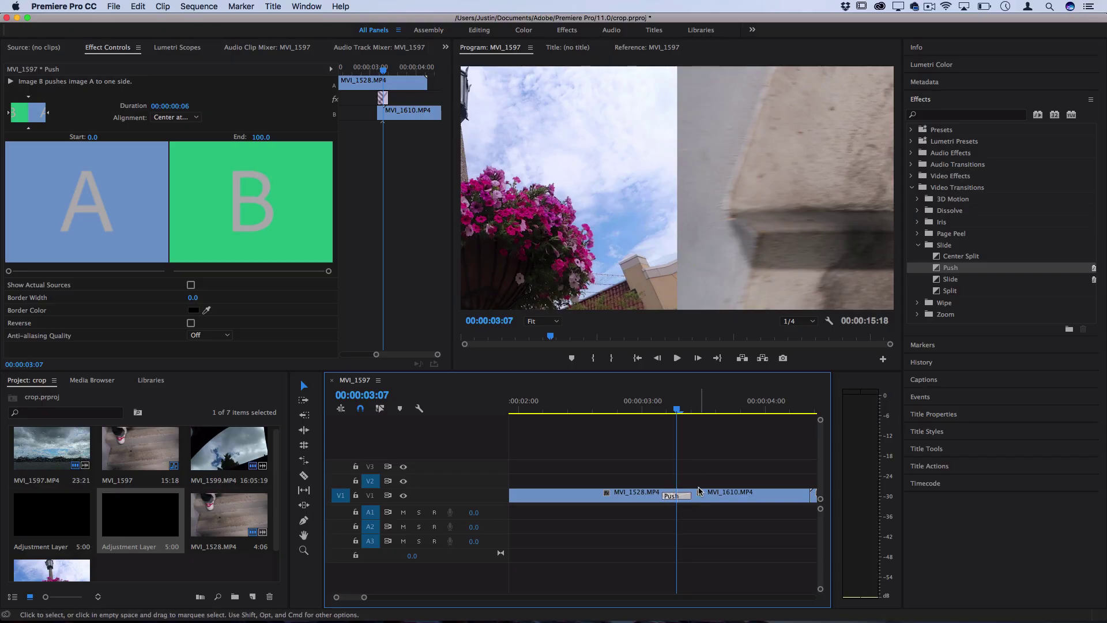
Create a new adjustment layer in the project.
left_click(31, 385)
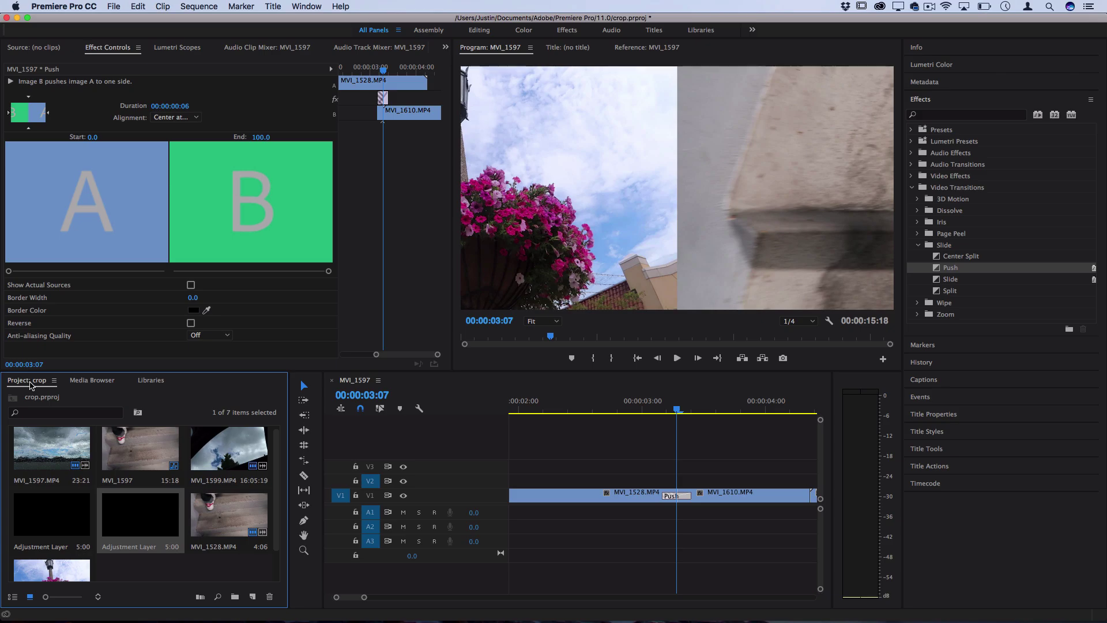
left_click(112, 6)
mouse_move(117, 22)
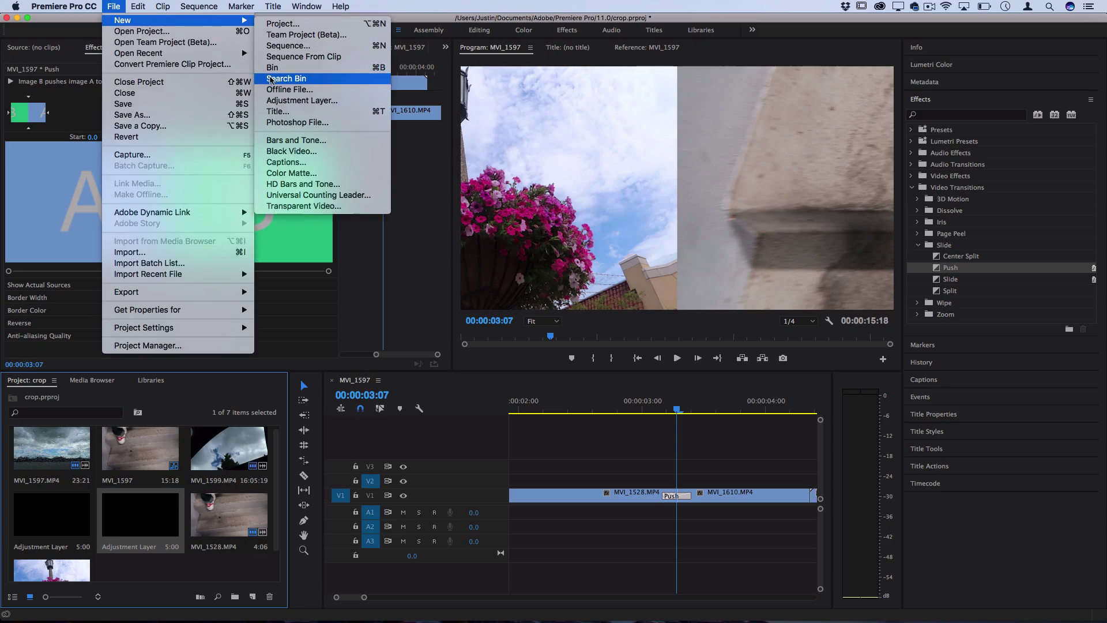
left_click(302, 100)
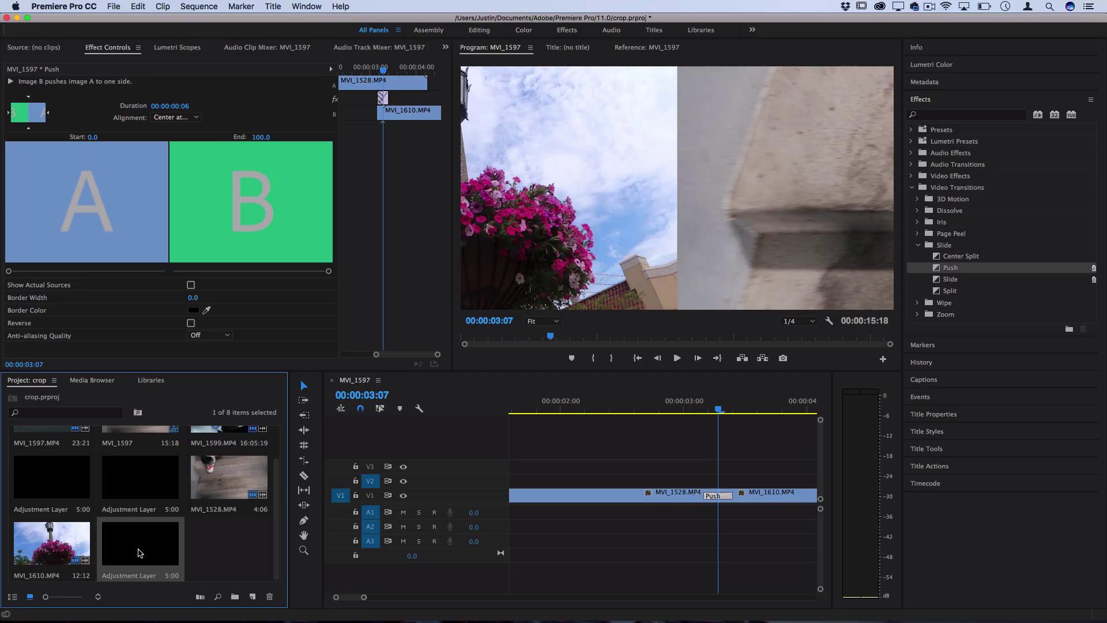
Place the adjustment layer on V2 above the cut and trim it to span the Push transition.
left_click_drag(139, 552, 650, 486)
key("minus")
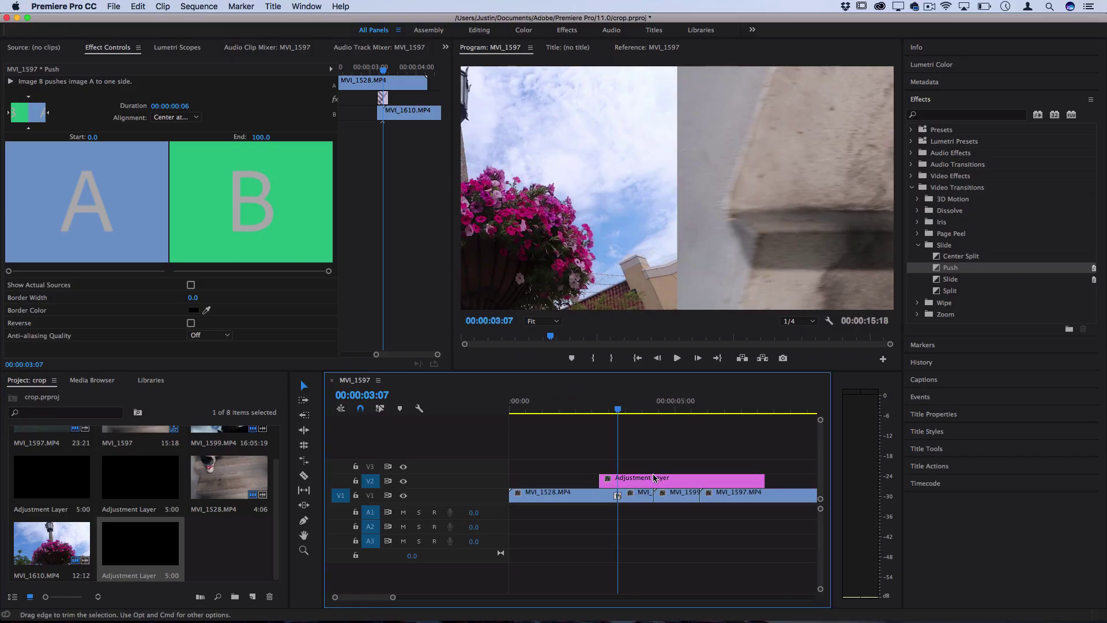
left_click_drag(764, 480, 617, 480)
key("equal")
key("equal")
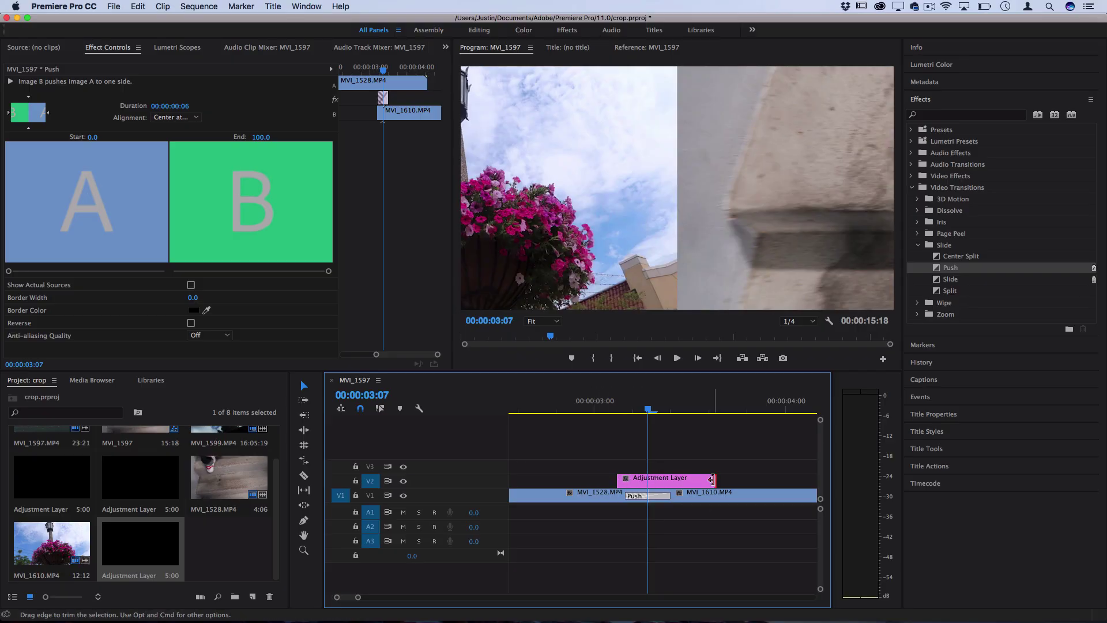
left_click_drag(712, 479, 675, 481)
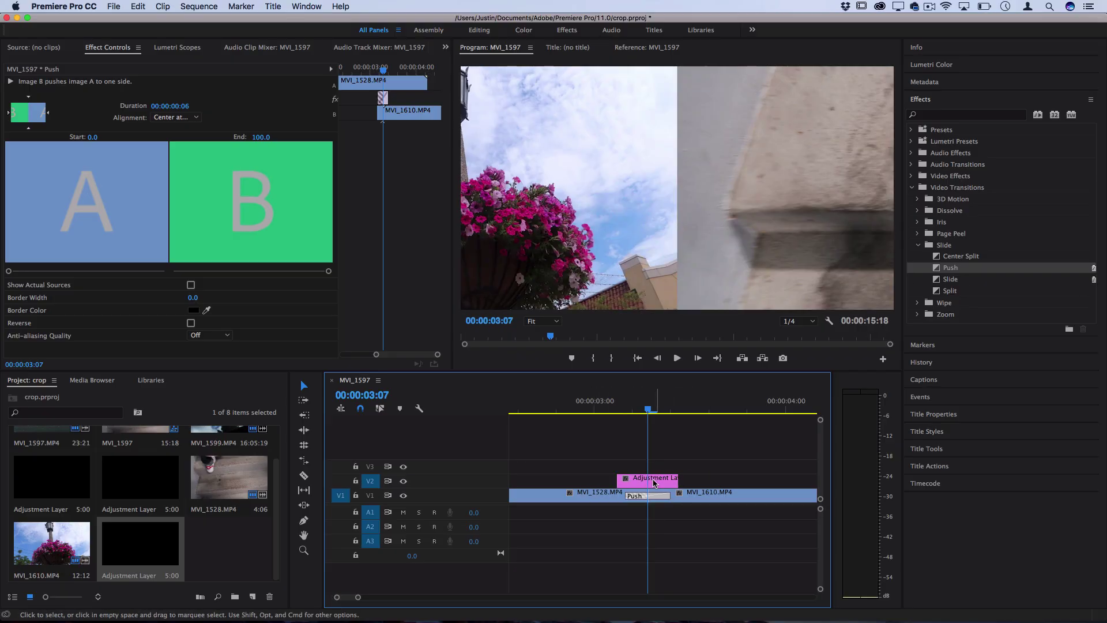
left_click(662, 484)
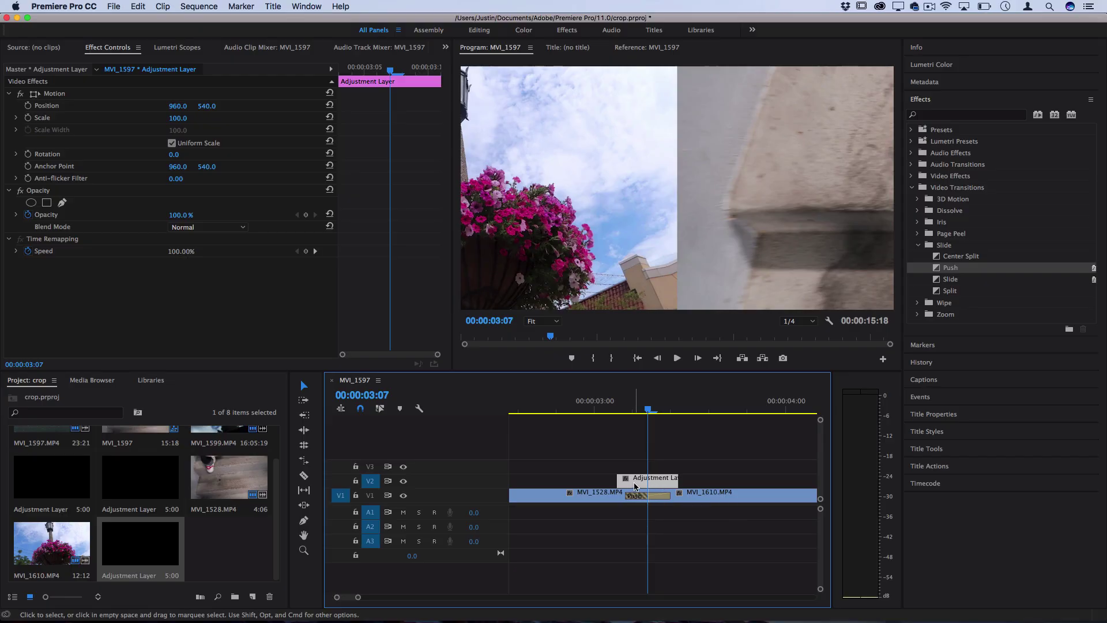
Apply Directional Blur from Video Effects > Blur & Sharpen to the V2 adjustment layer.
left_click(640, 411)
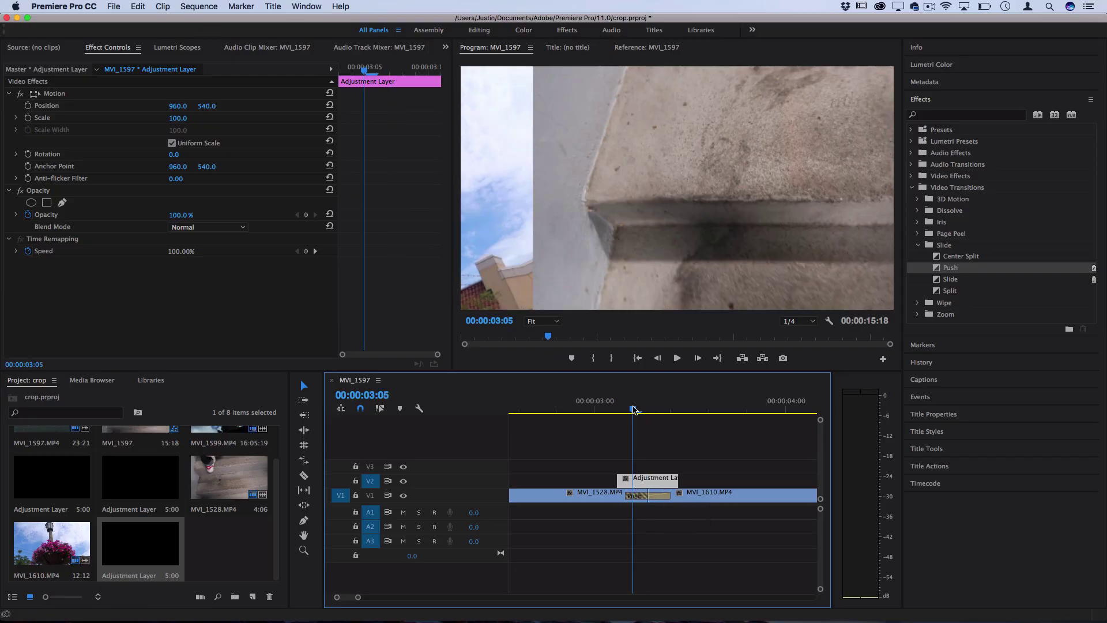
left_click_drag(640, 411, 650, 410)
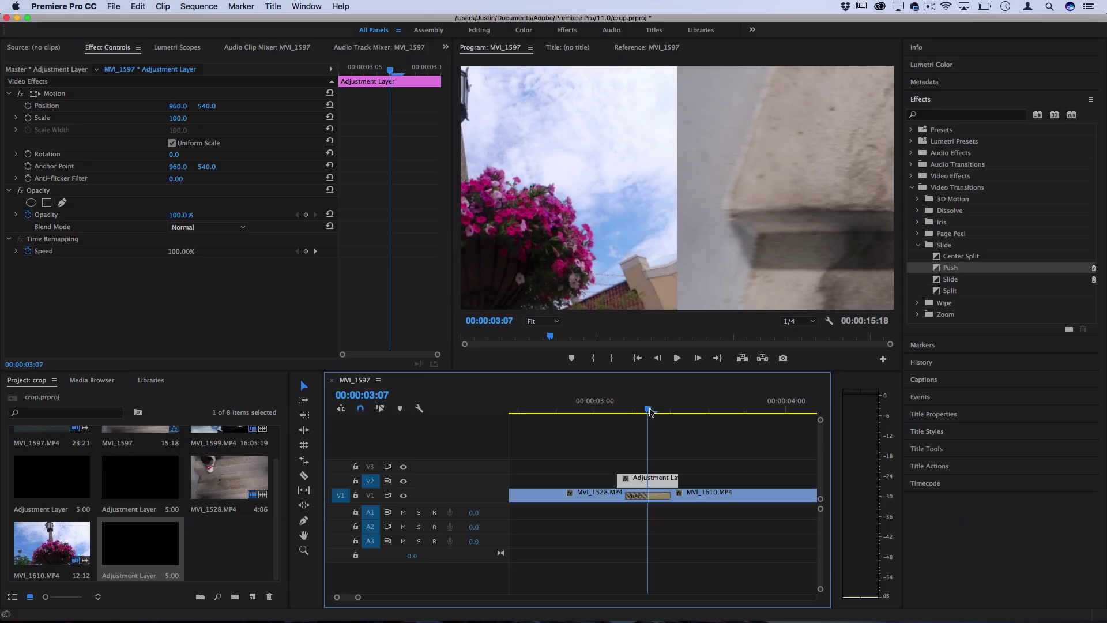
left_click(939, 115)
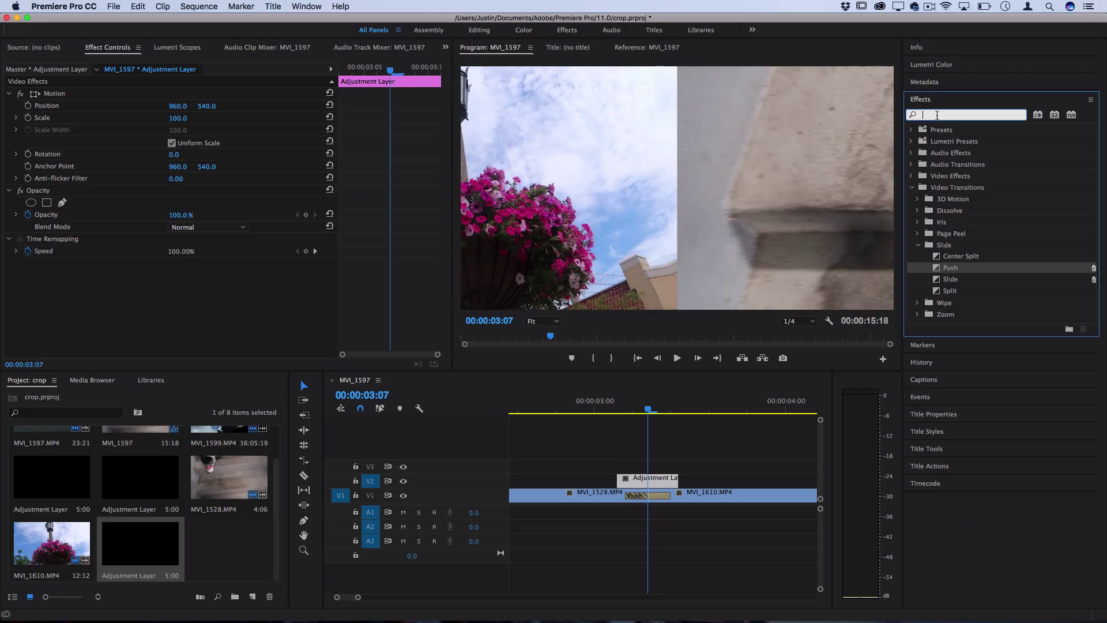
left_click(912, 187)
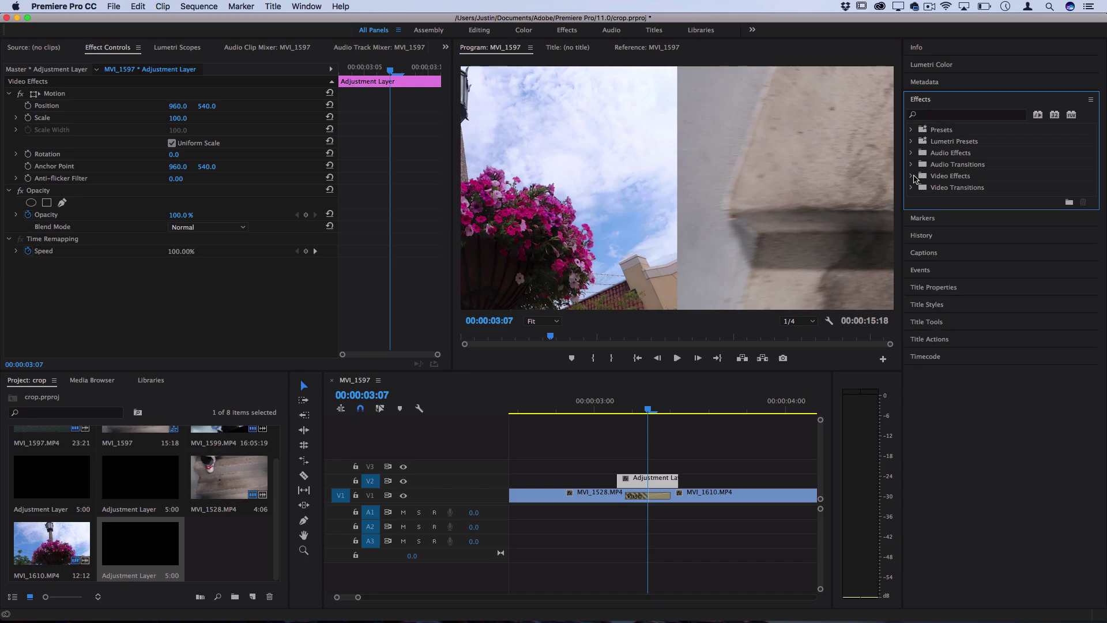
left_click(912, 176)
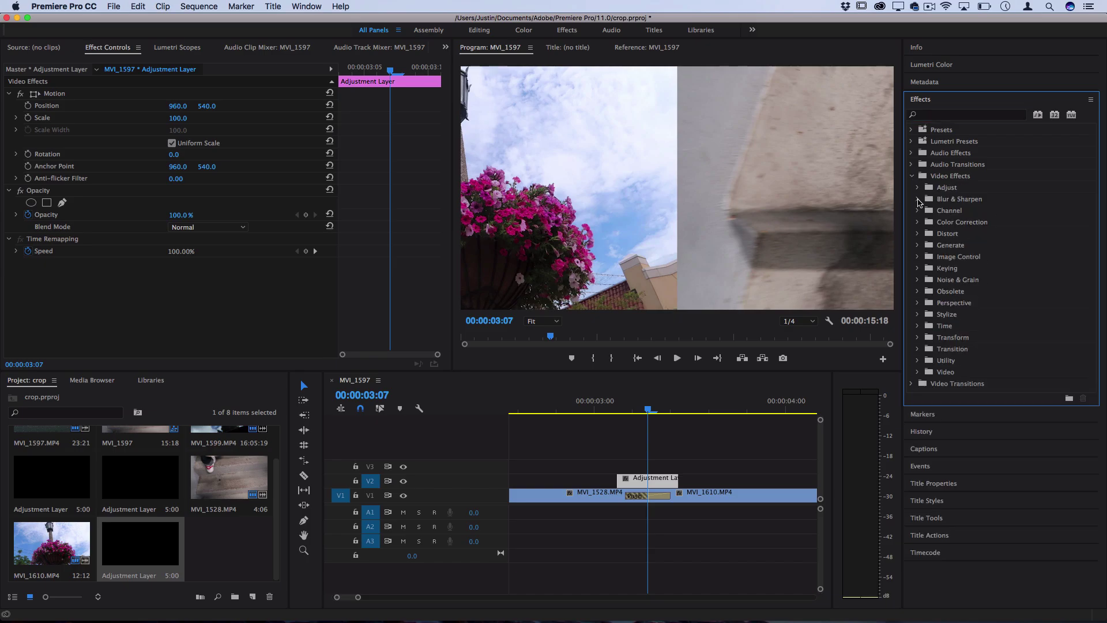
left_click(918, 199)
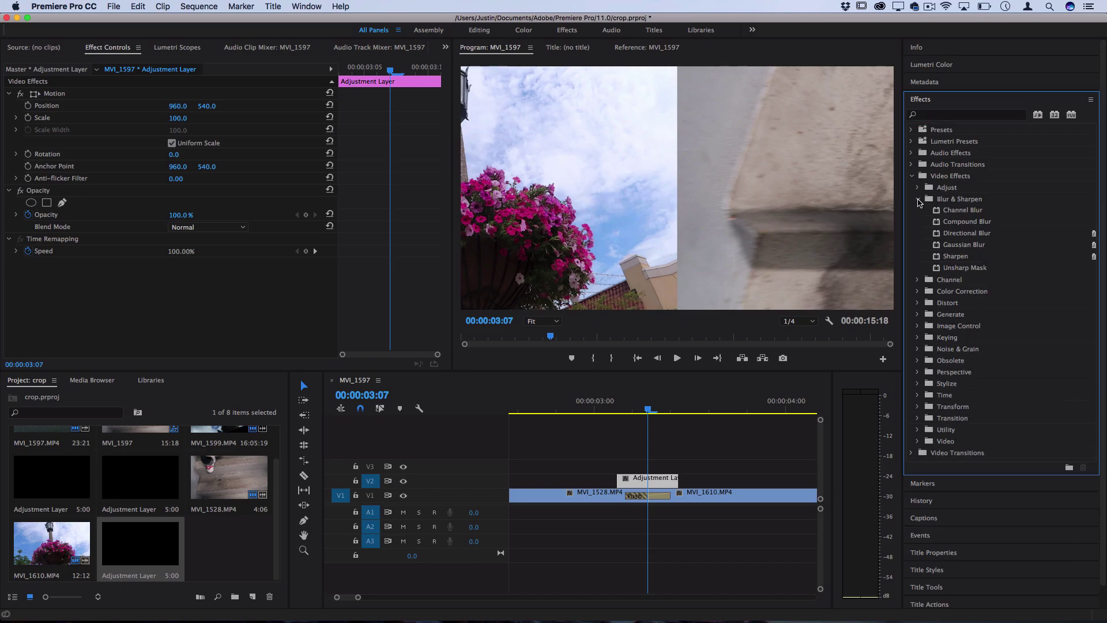
left_click(956, 233)
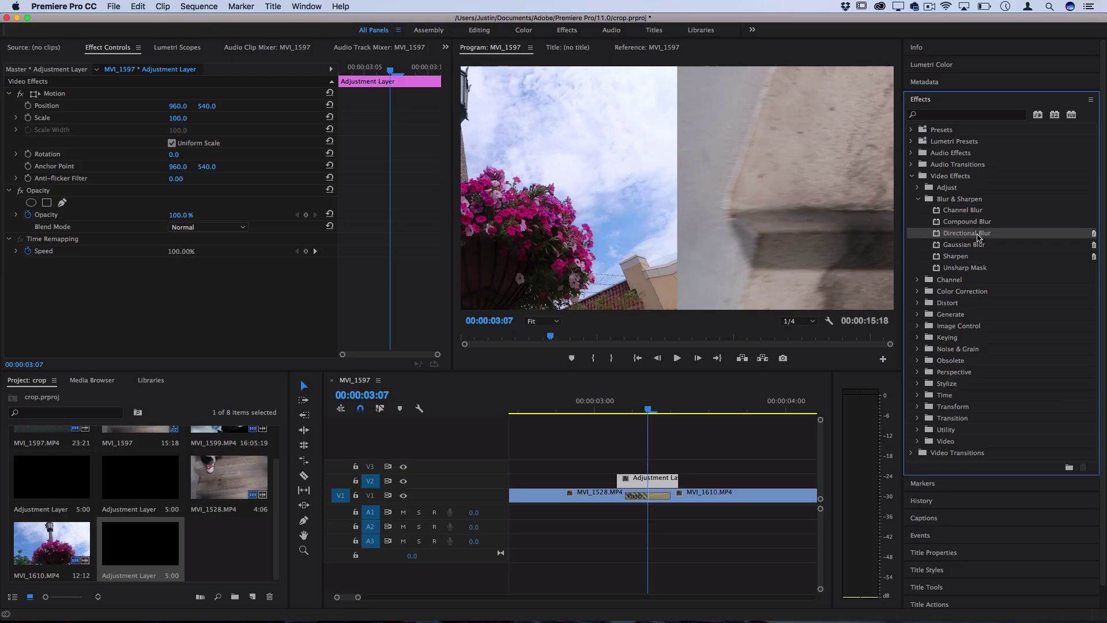
left_click_drag(979, 238, 646, 475)
left_click(653, 482)
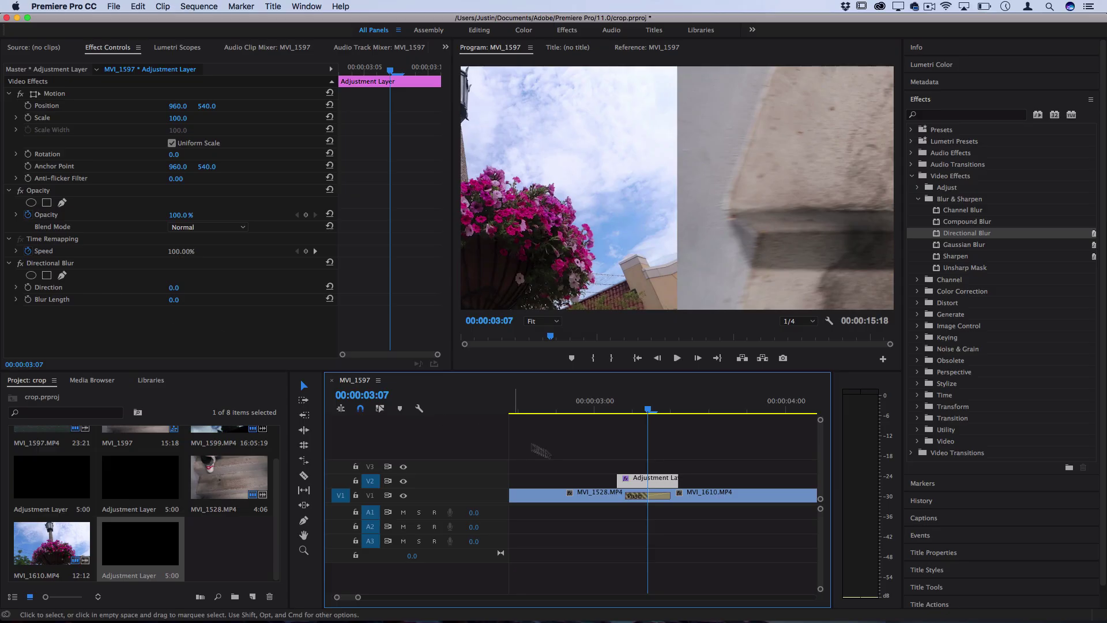
Target V1 and jump between edit points to park the playhead on the 00:00:03:07 cut.
mouse_move(647, 410)
left_mouse_down()
mouse_move(632, 411)
mouse_move(649, 410)
left_mouse_up()
key("Down")
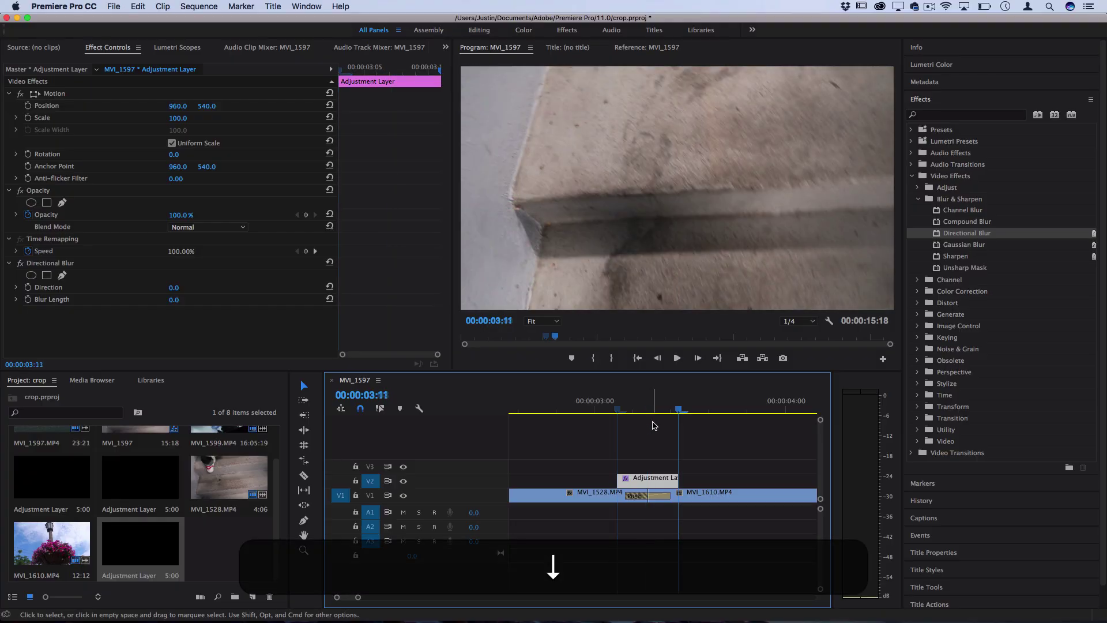
key("Up")
key("Down")
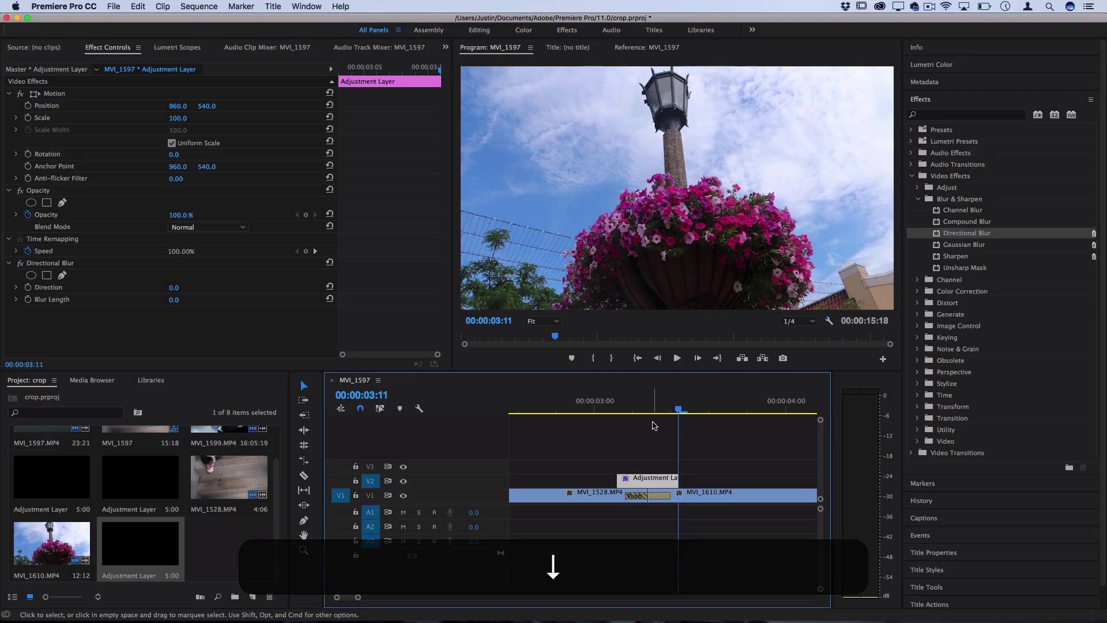
left_click(372, 496)
key("Down")
key("Up")
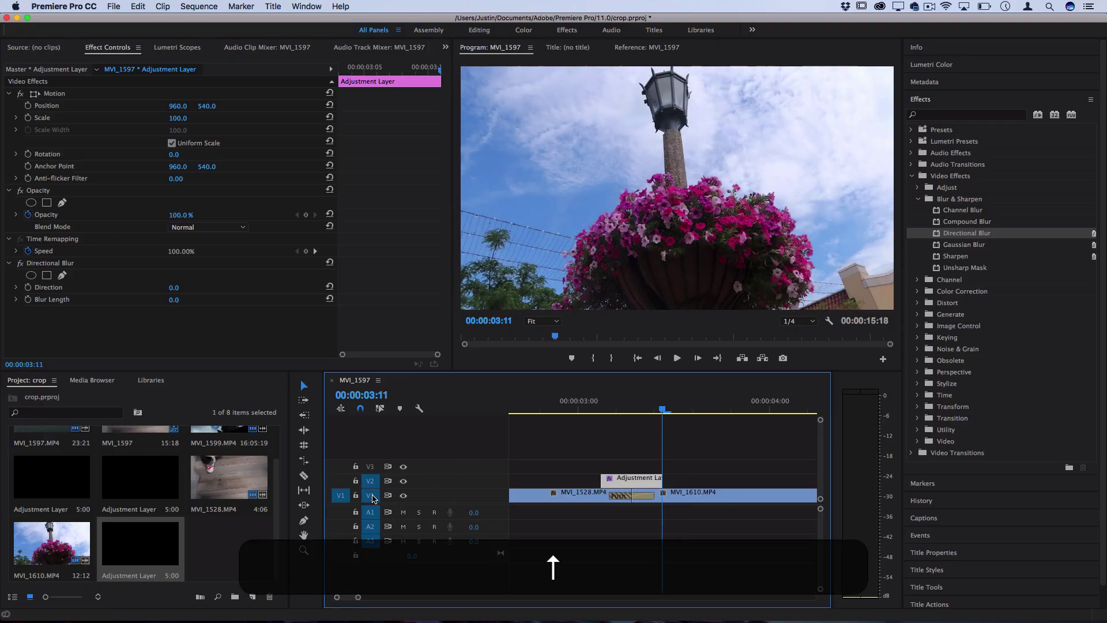
key("Up")
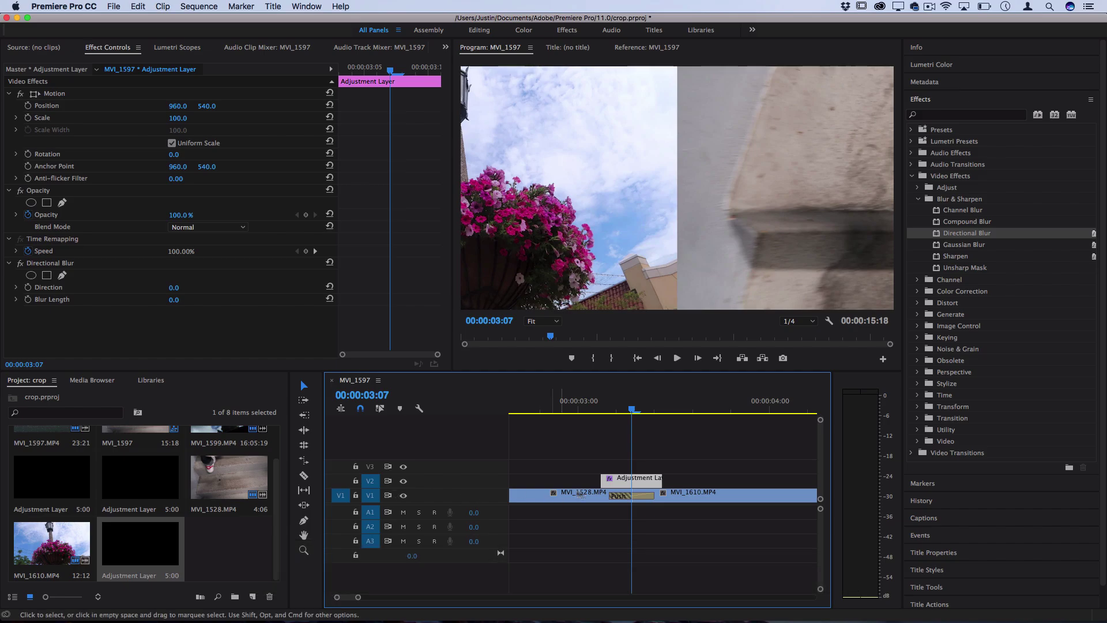
At 00:00:03:07, keyframe Blur Length at 50 and set Direction to 90°.
left_click(27, 300)
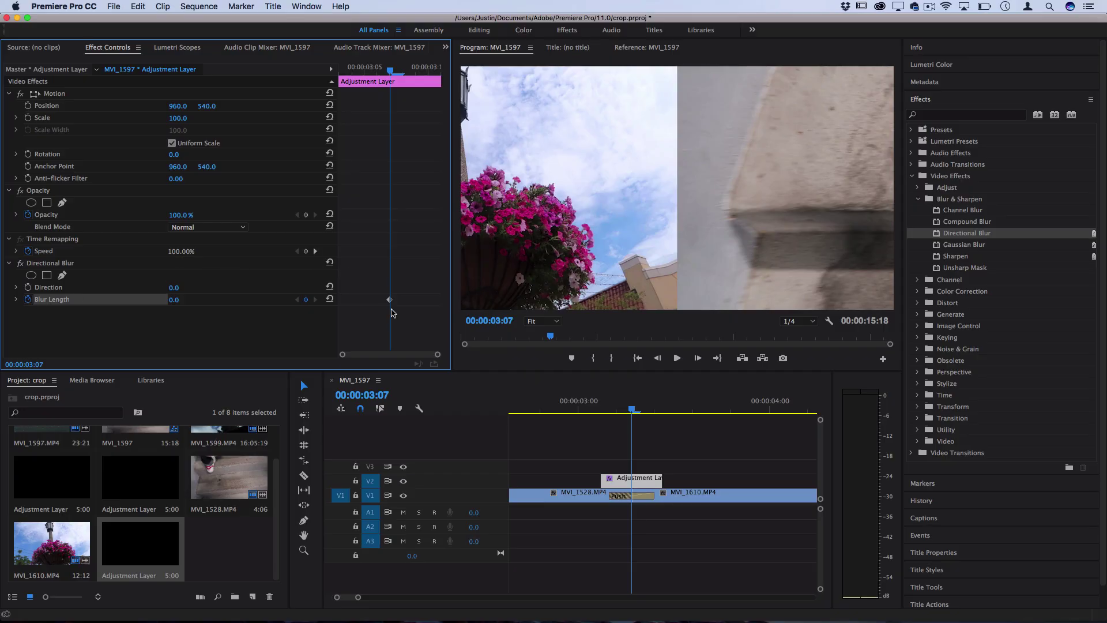
left_click(183, 299)
type("50")
key("Return")
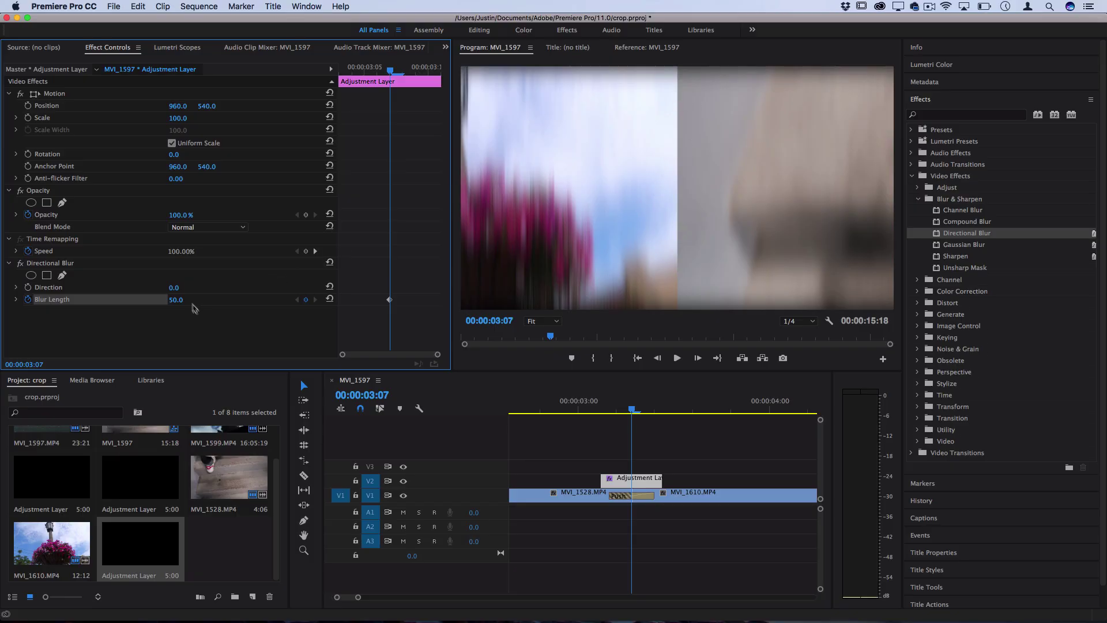
left_click(173, 288)
type("90")
key("Return")
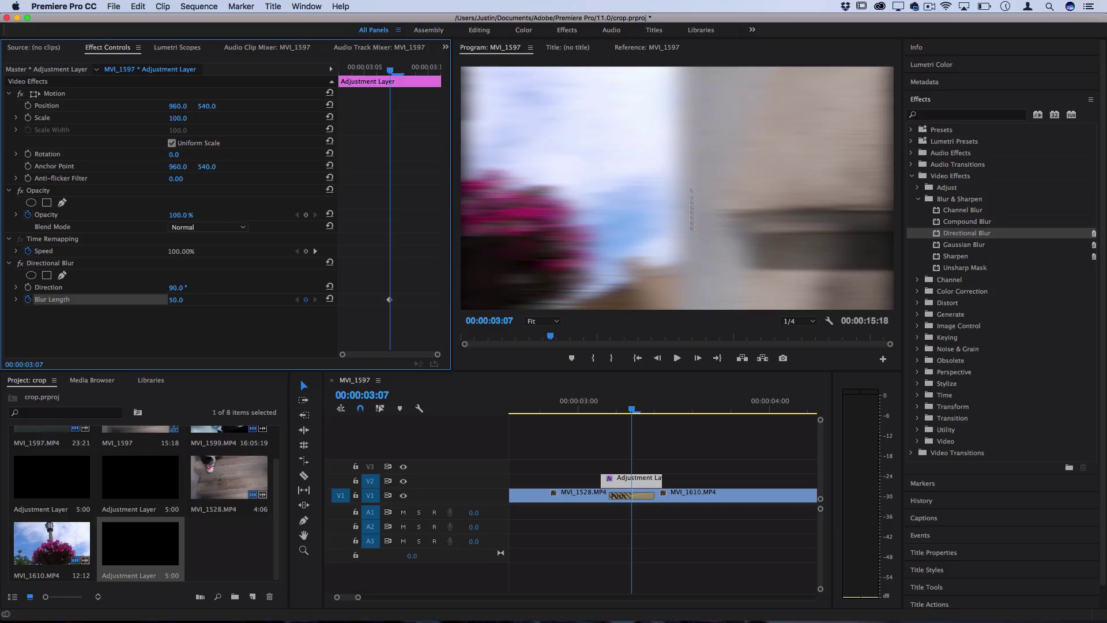
At 00:00:03:04, add a Blur Length keyframe of 0.
left_click(610, 410)
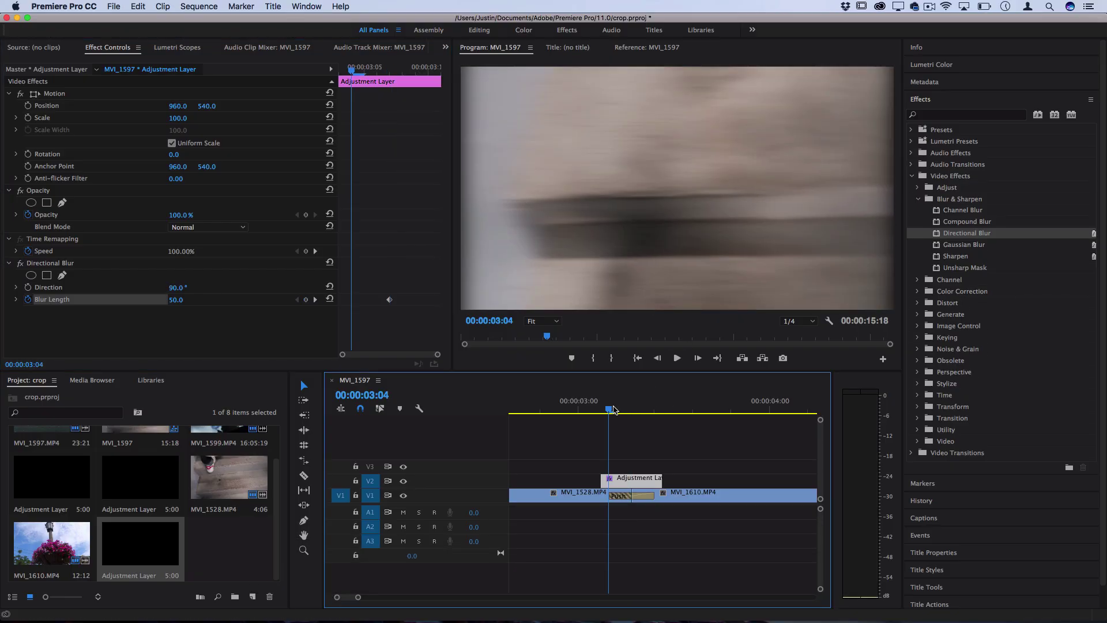
left_click(176, 300)
type("0")
key("Return")
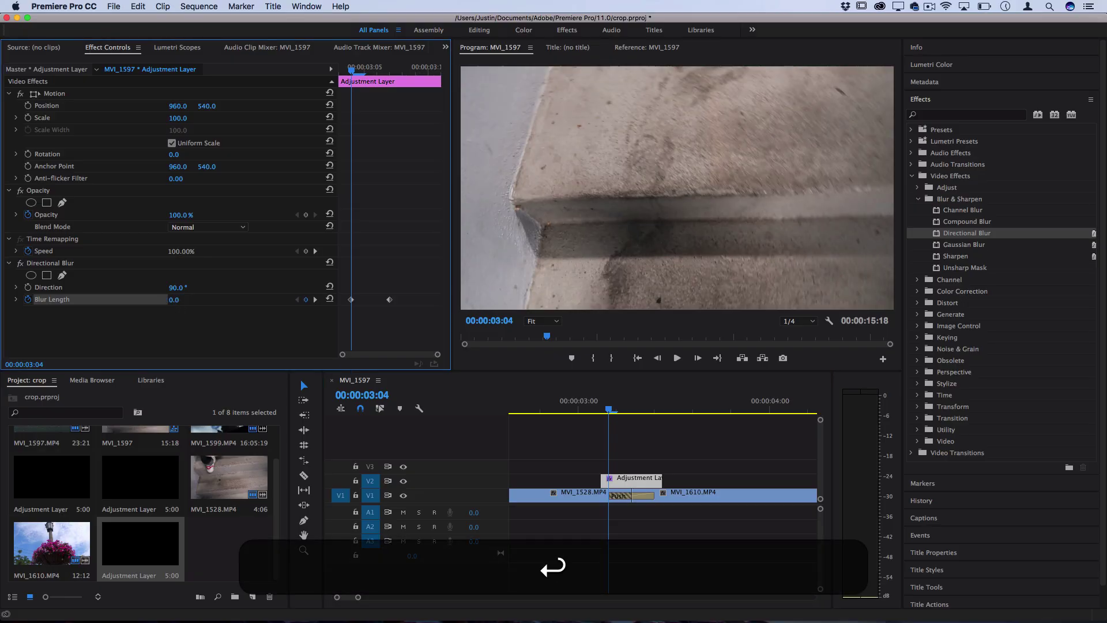
At 00:00:03:10, add a Blur Length keyframe of 0.0.
left_click_drag(646, 411, 654, 411)
left_click(177, 307)
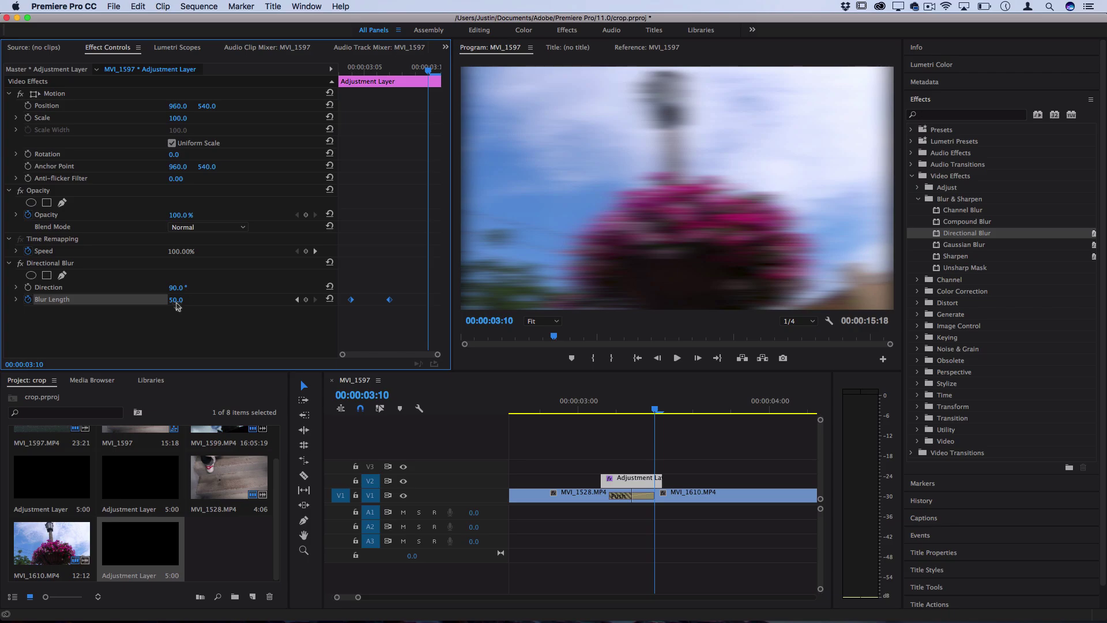
left_click(177, 304)
key("BackSpace")
key("Return")
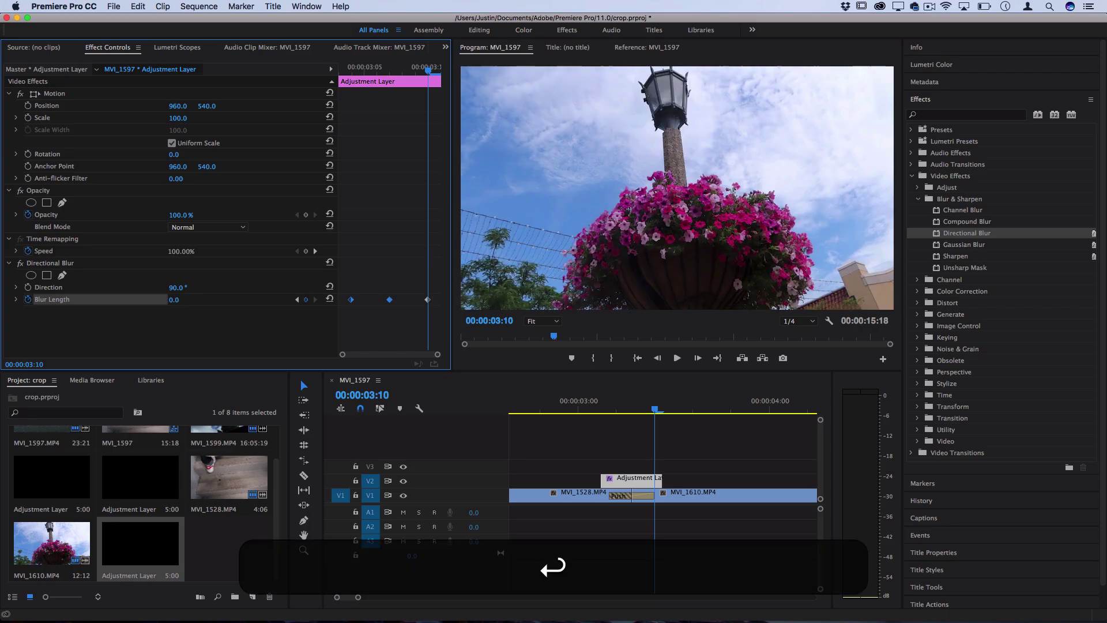
Step and play through the blur ramp around the cut to preview it.
left_click(610, 412)
key("Right")
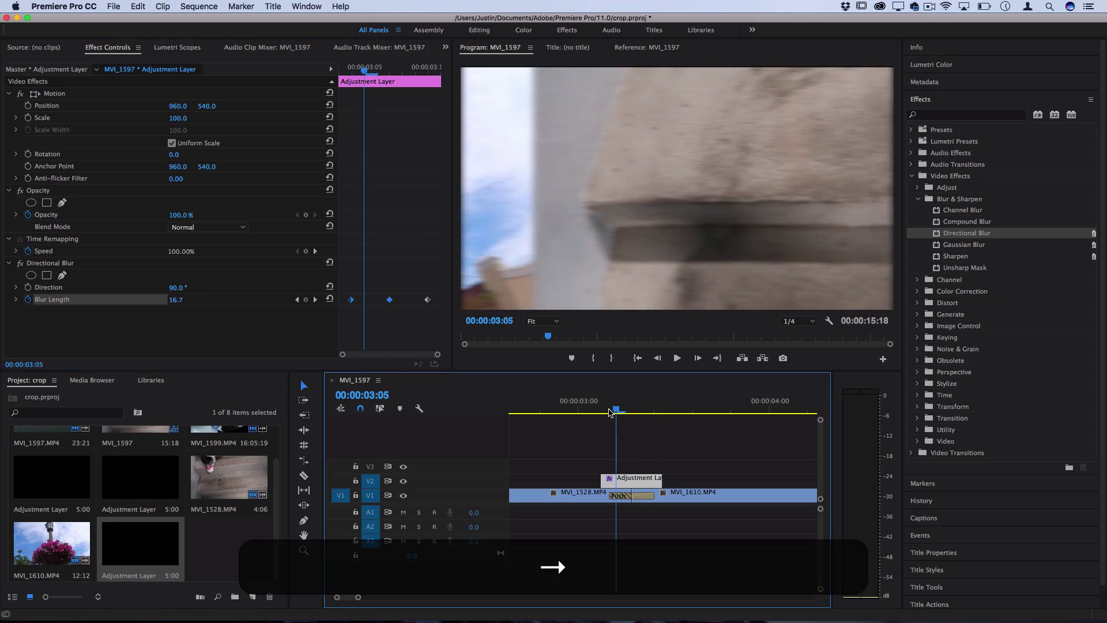
key("Right")
key("Right")
key("Right")
key("Right")
key("Right")
key("Right")
key("Right")
key("Right")
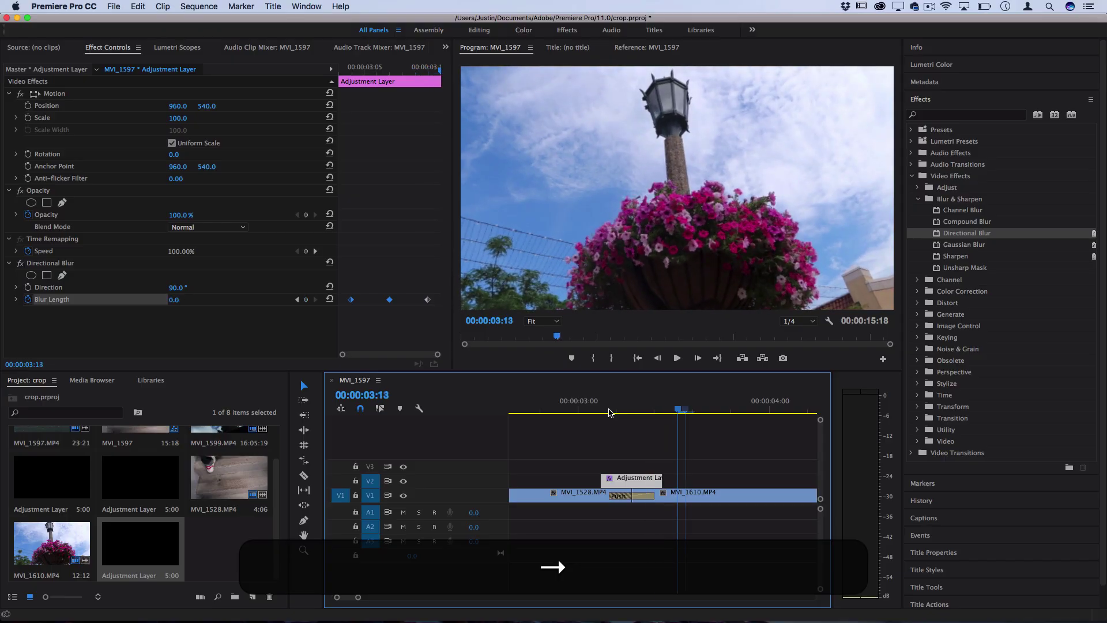
left_click(551, 412)
key("space")
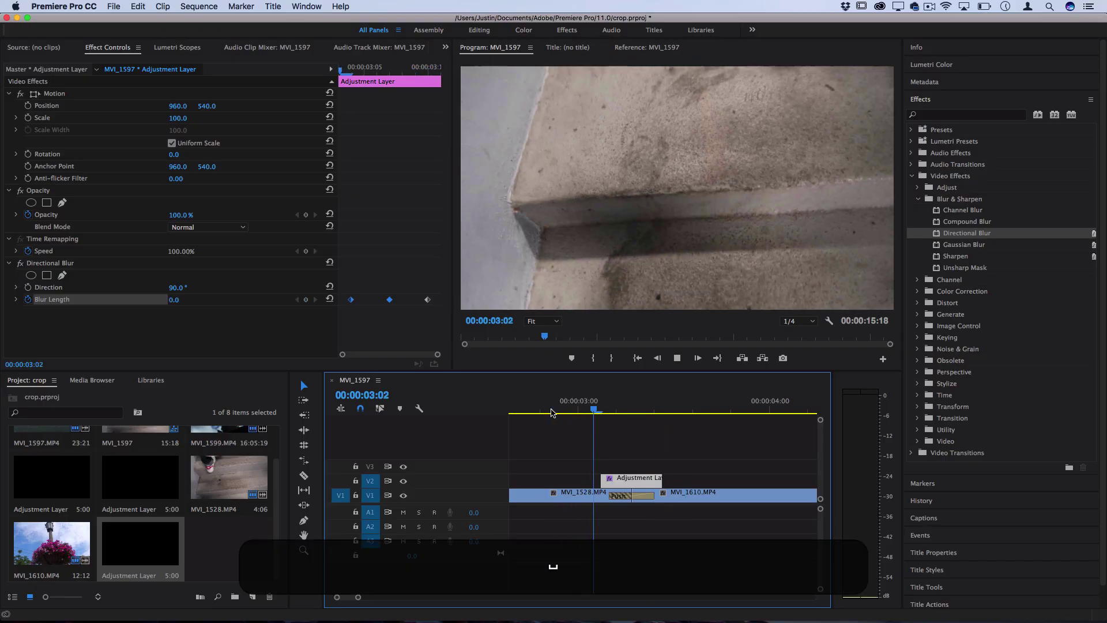
key("space")
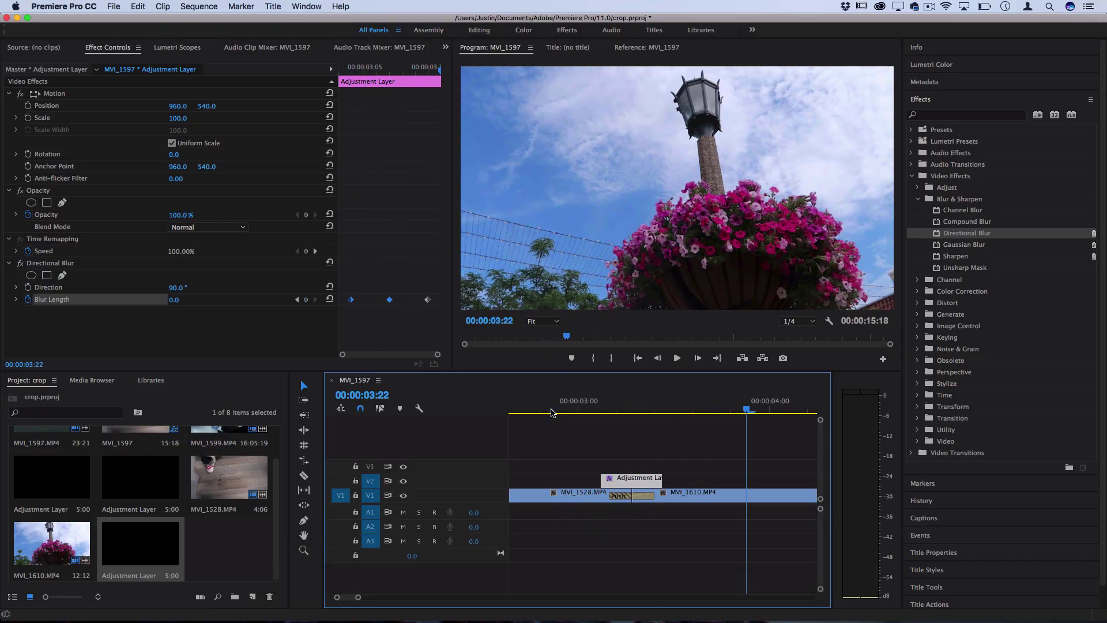
left_click(693, 413)
key("minus")
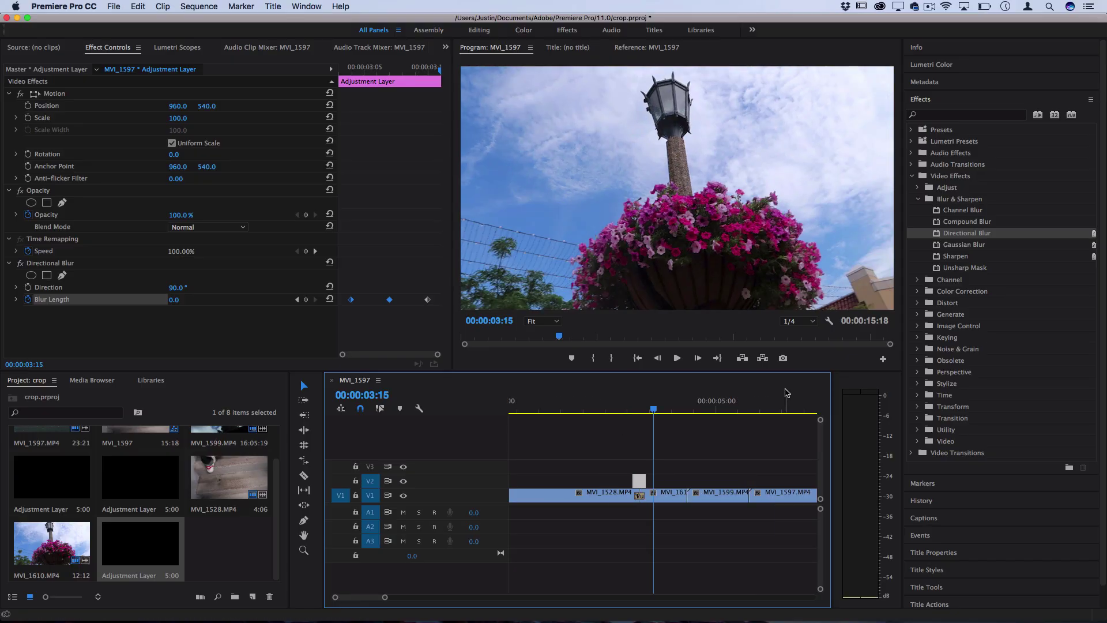
Drop Push onto the MVI_1610/MVI_1599 cut and set its Alignment to Center at Cut.
left_click(912, 452)
scroll(948, 408, "down", 5)
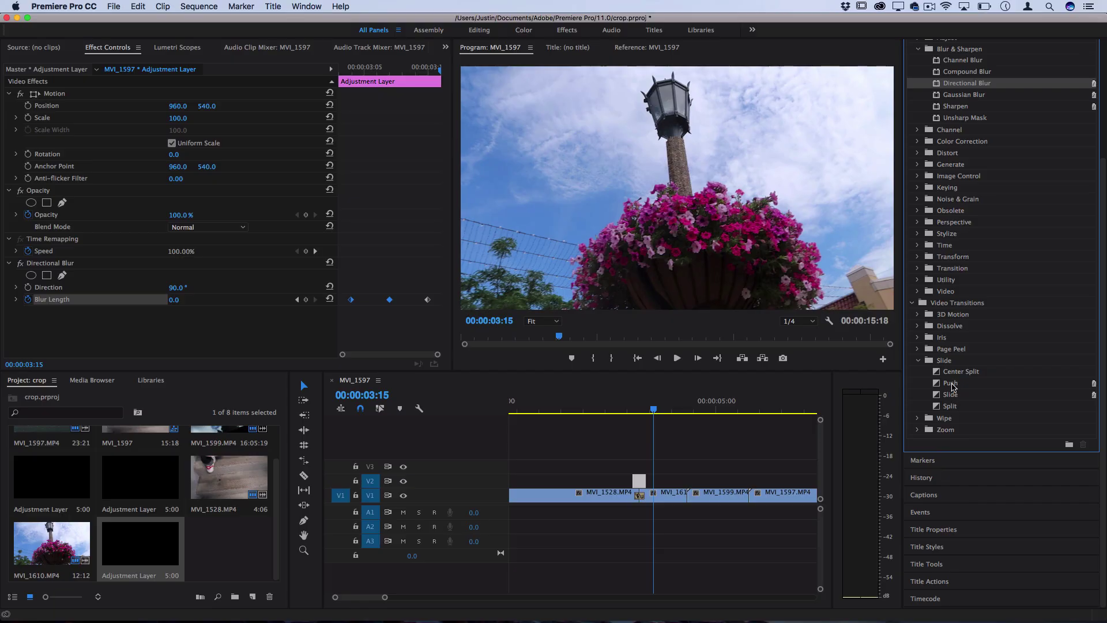
left_click_drag(955, 385, 687, 499)
left_click(700, 496)
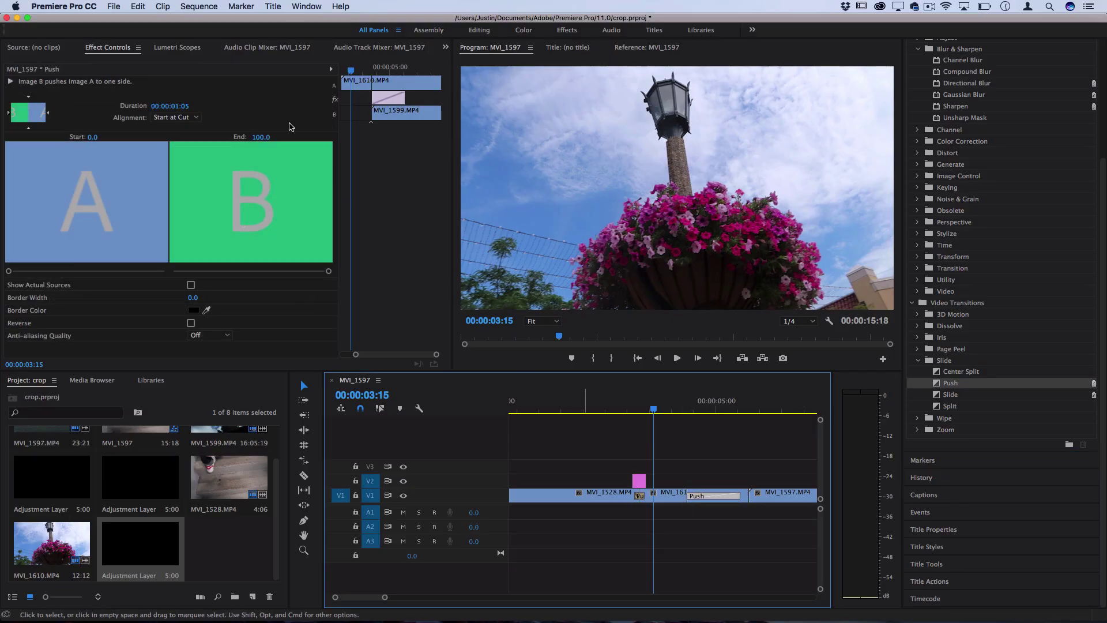
left_click(164, 117)
left_click(173, 126)
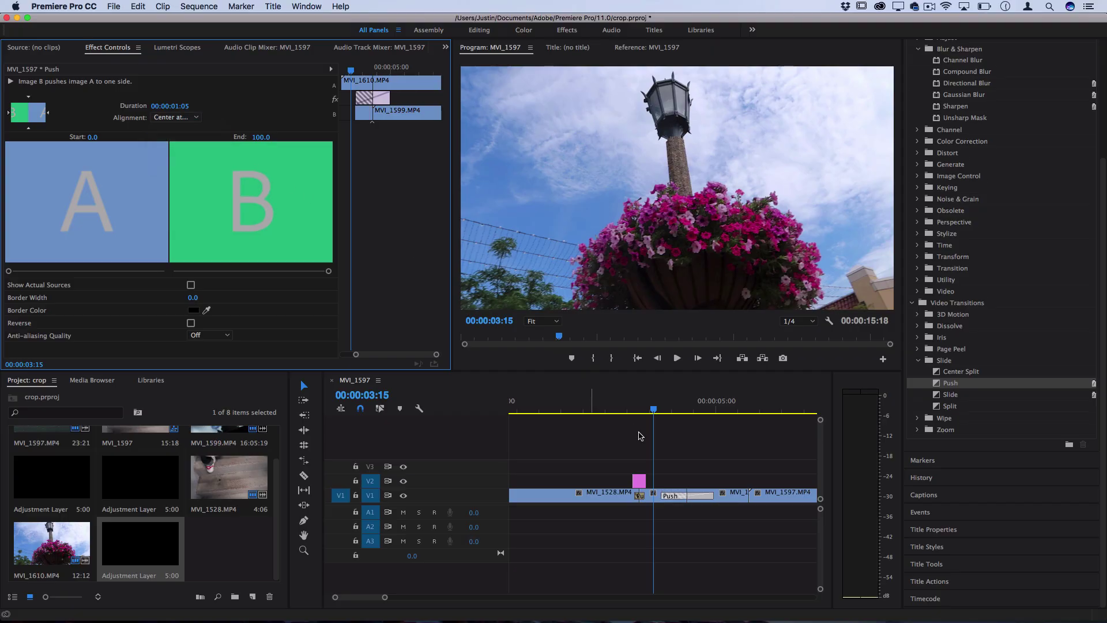
left_click(708, 499)
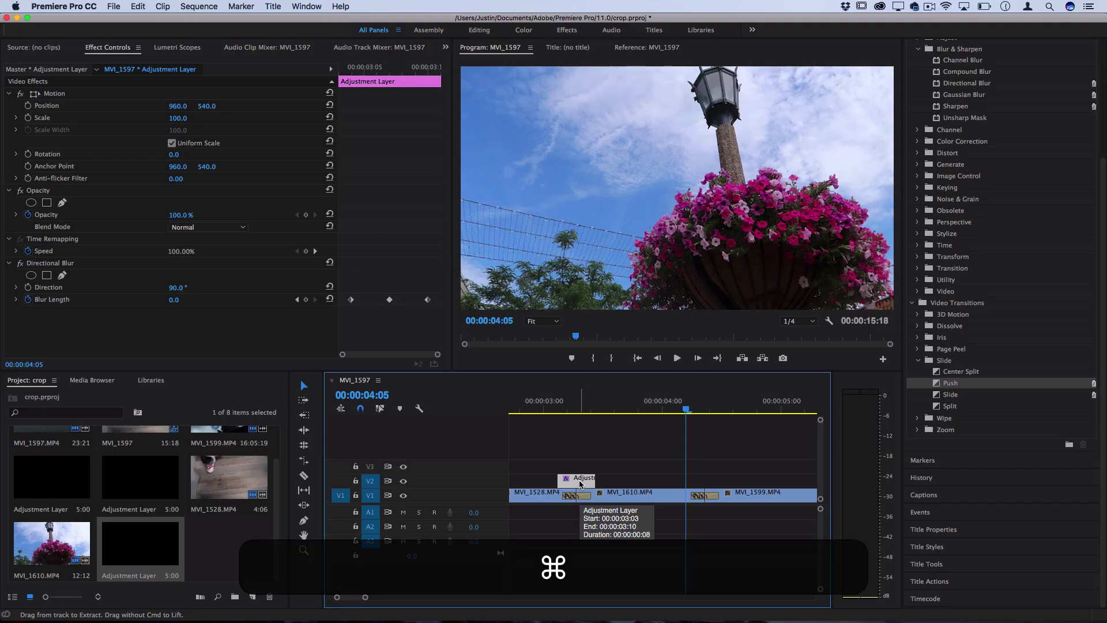
Copy the blur adjustment layer and paste it over the second cut with V1 untargeted.
key("super+c")
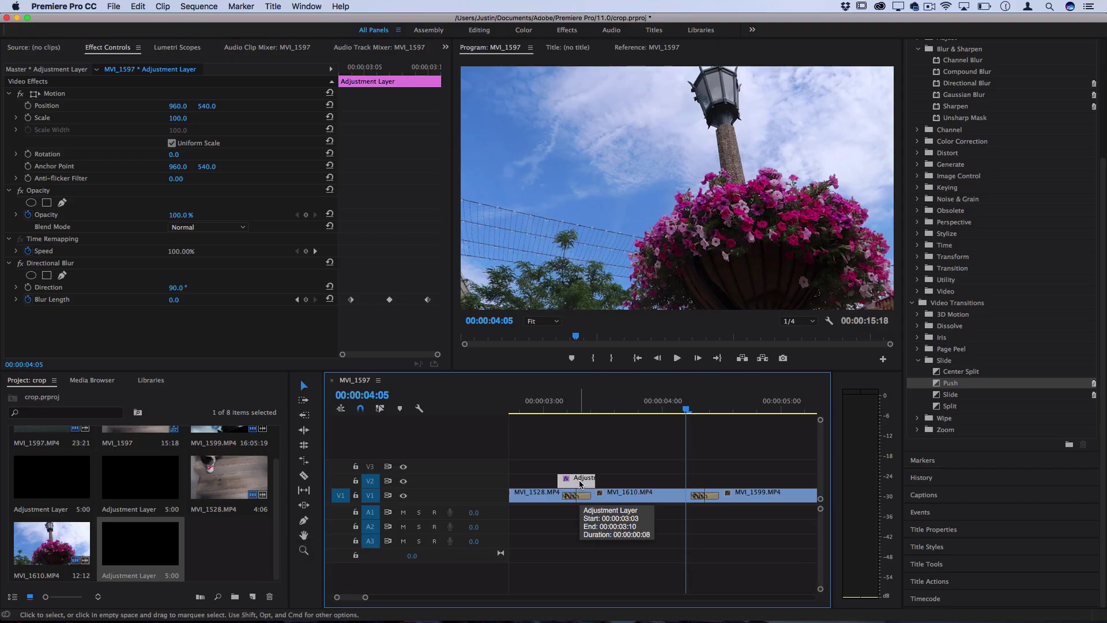
right_click(580, 484)
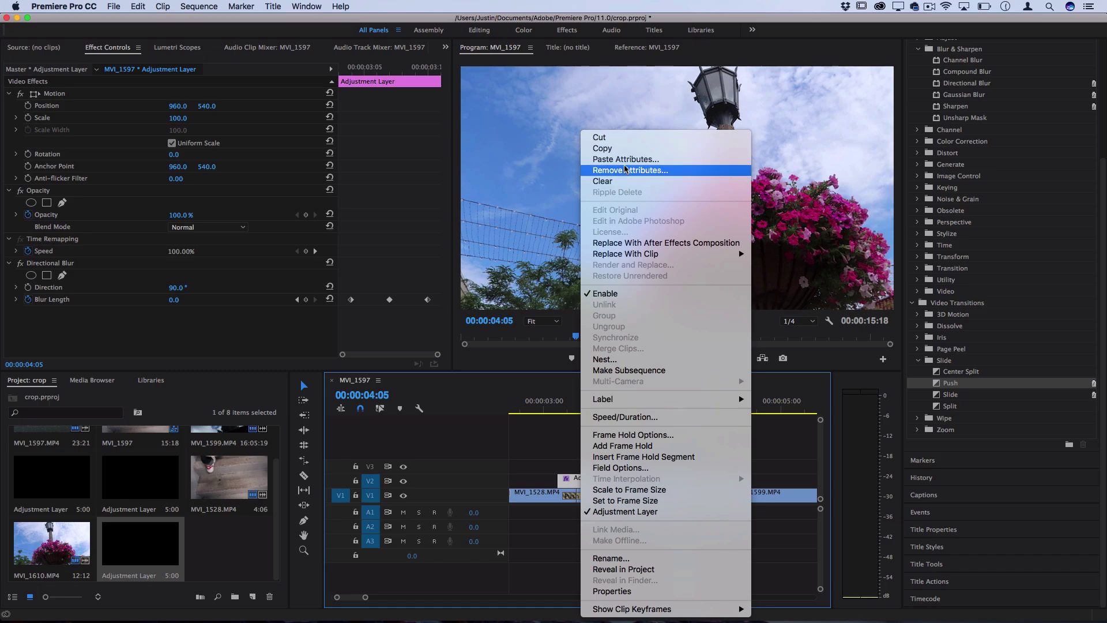
left_click(623, 149)
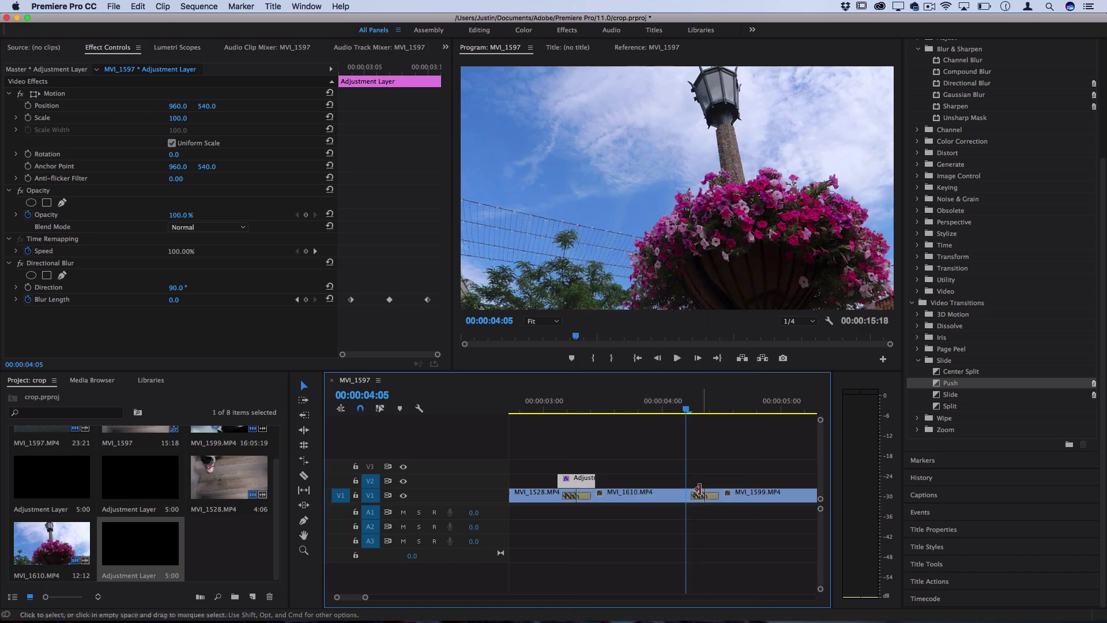
left_click(373, 496)
key("super+v")
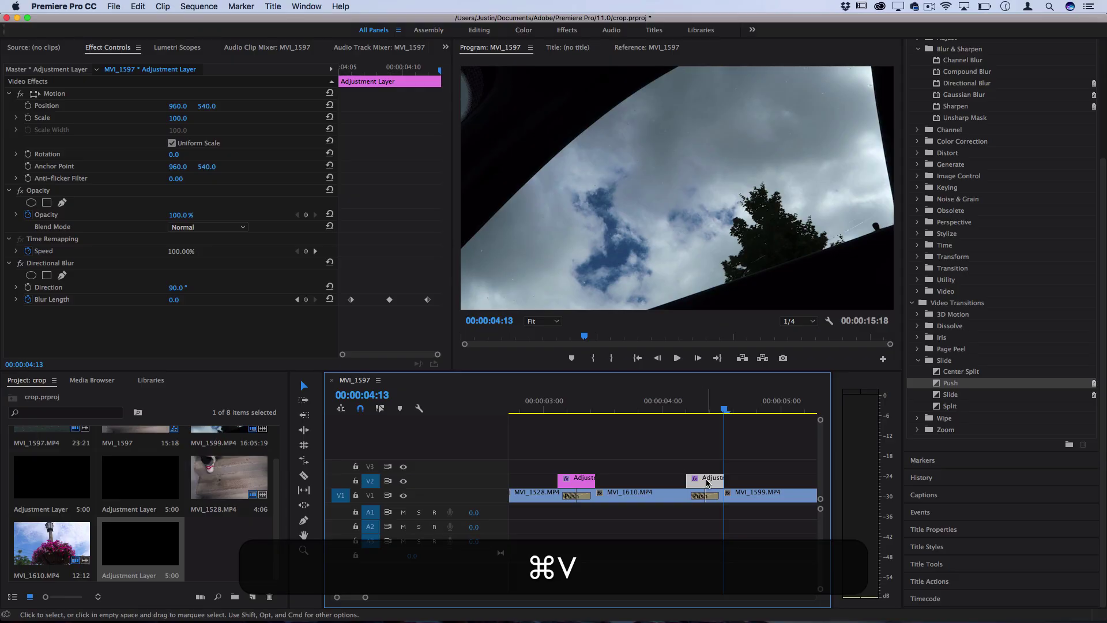
Preview the second Push transition from 00:00:04:05 and change it to push vertically.
scroll(708, 482, "up", 3, "alt")
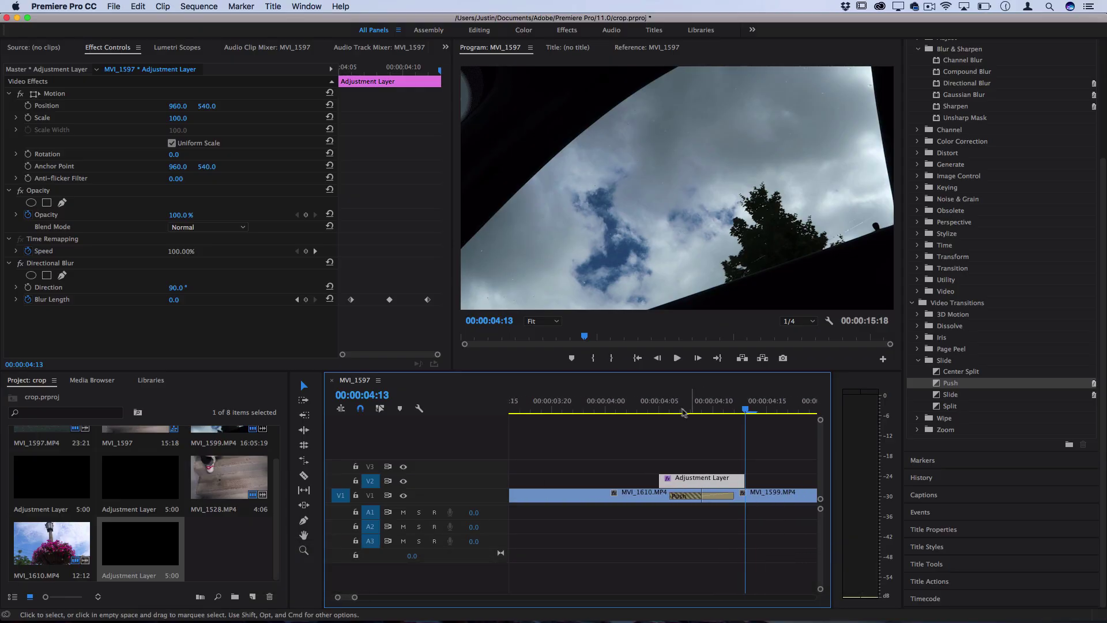
left_click(658, 408)
key("space")
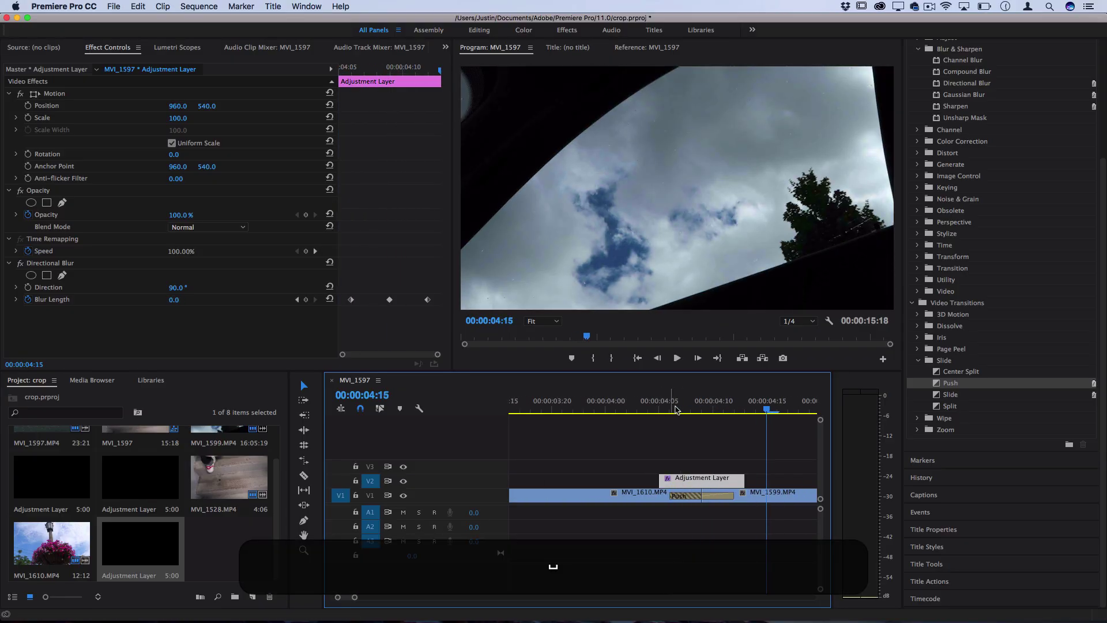
left_click(701, 408)
left_click(693, 497)
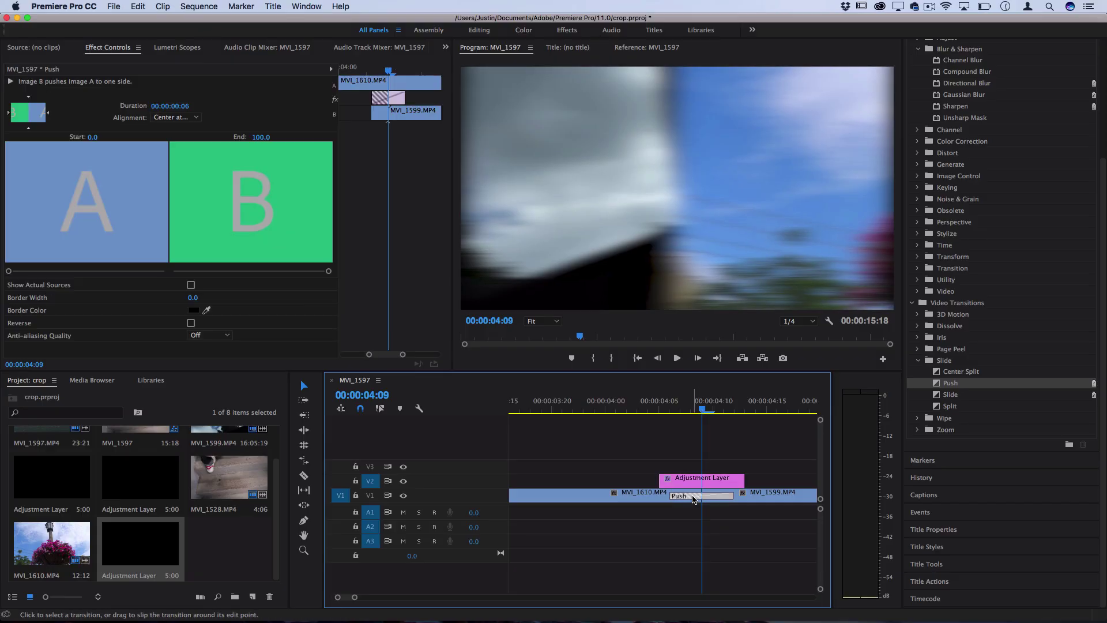
left_click(28, 128)
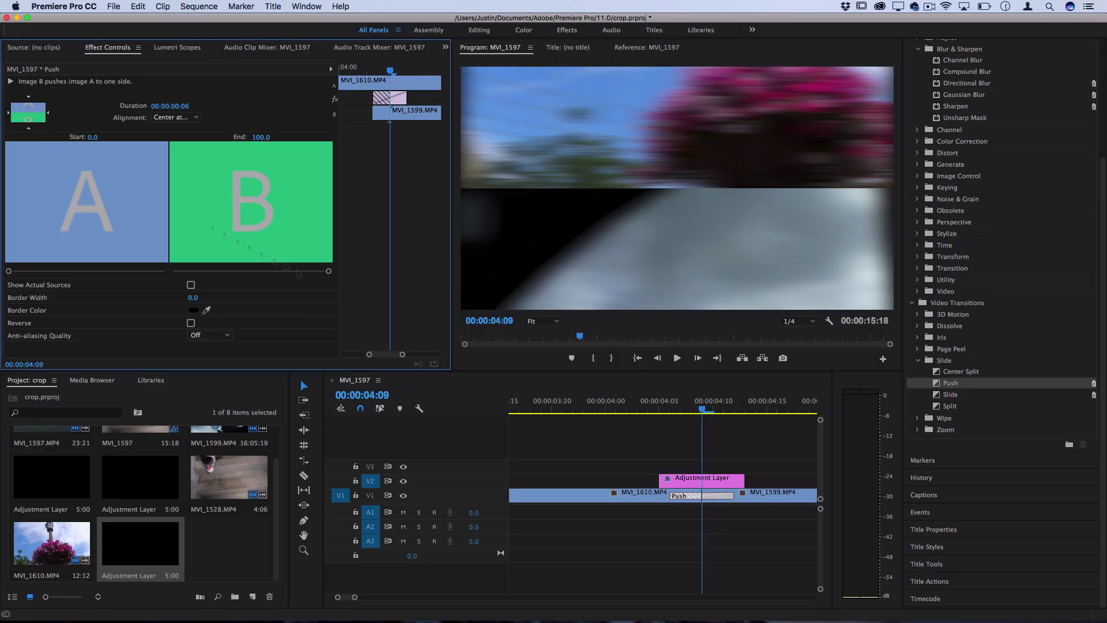
Set the pasted adjustment layer's Directional Blur Direction to 0°.
left_click(713, 482)
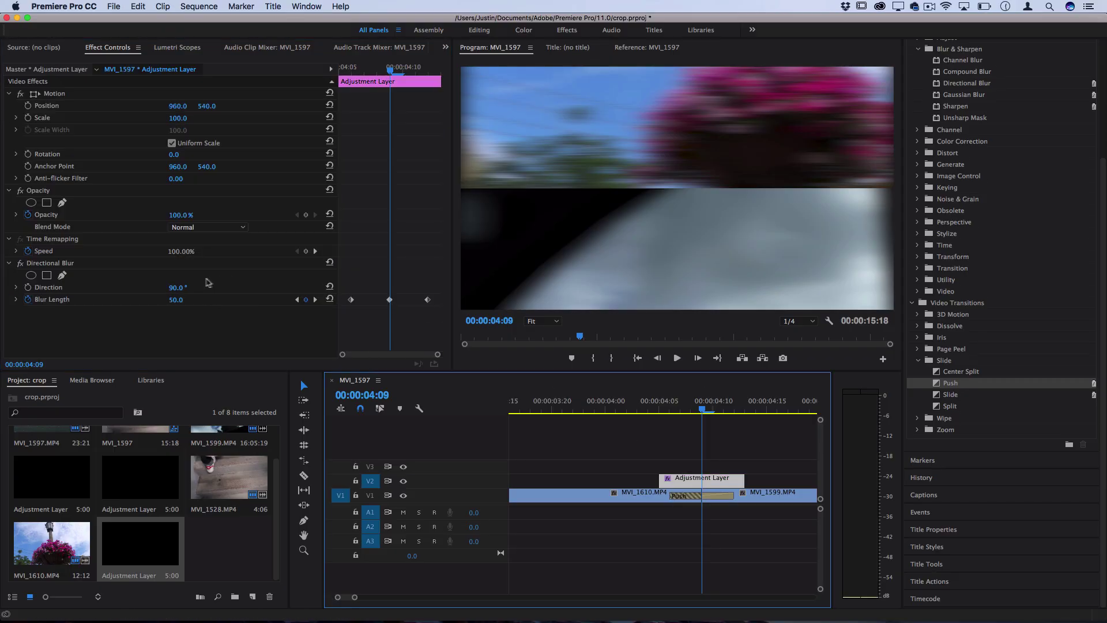
left_click(177, 287)
type("0")
key("Return")
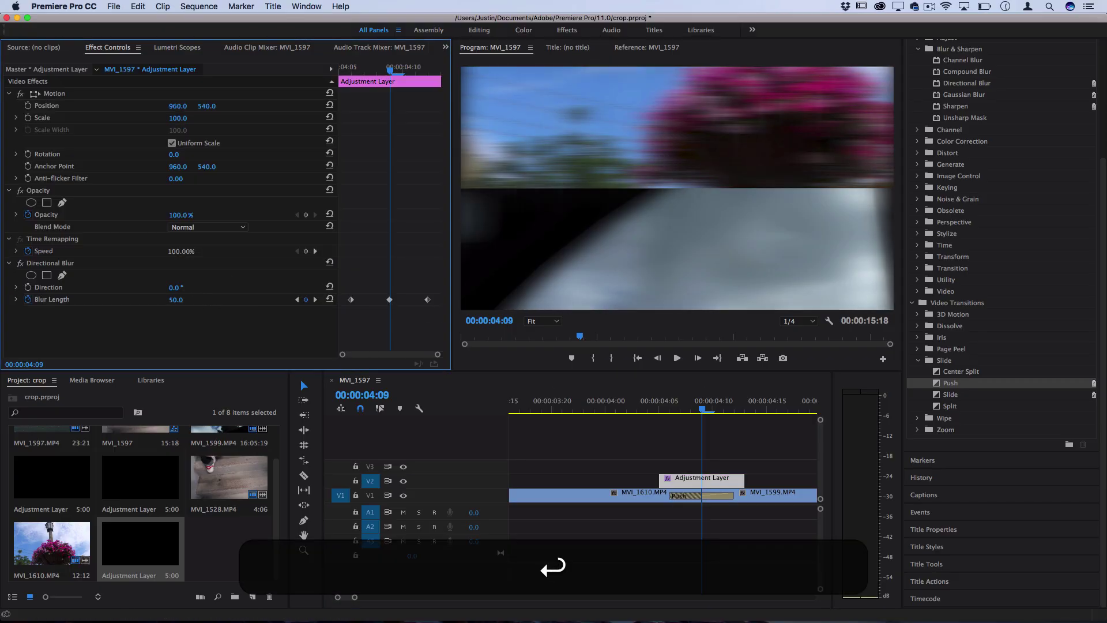
key("backslash")
left_click(552, 407)
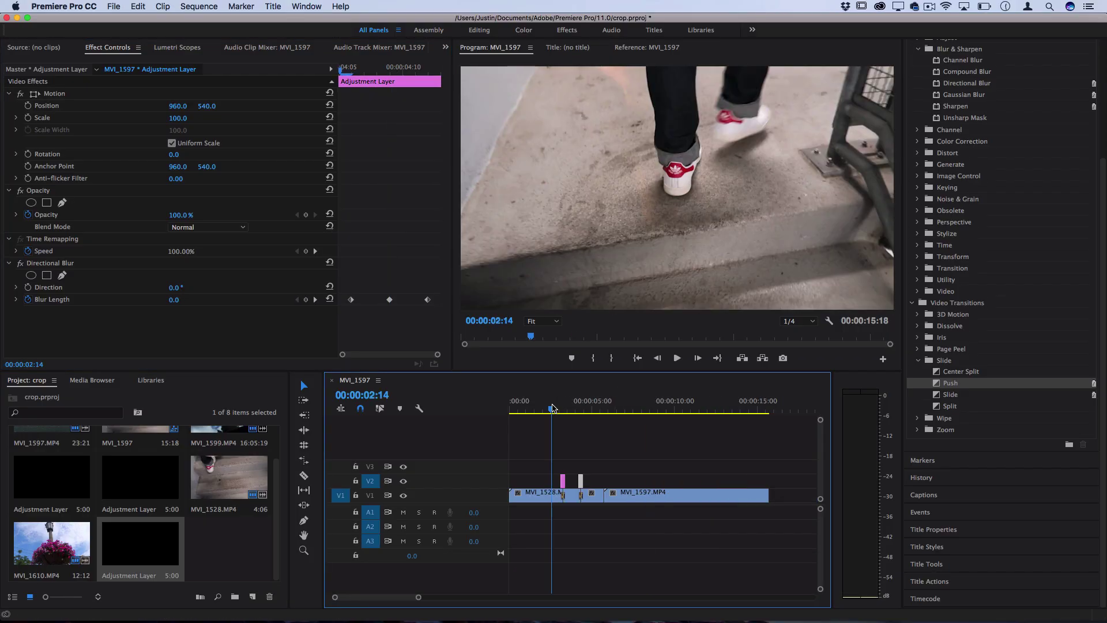
key("space")
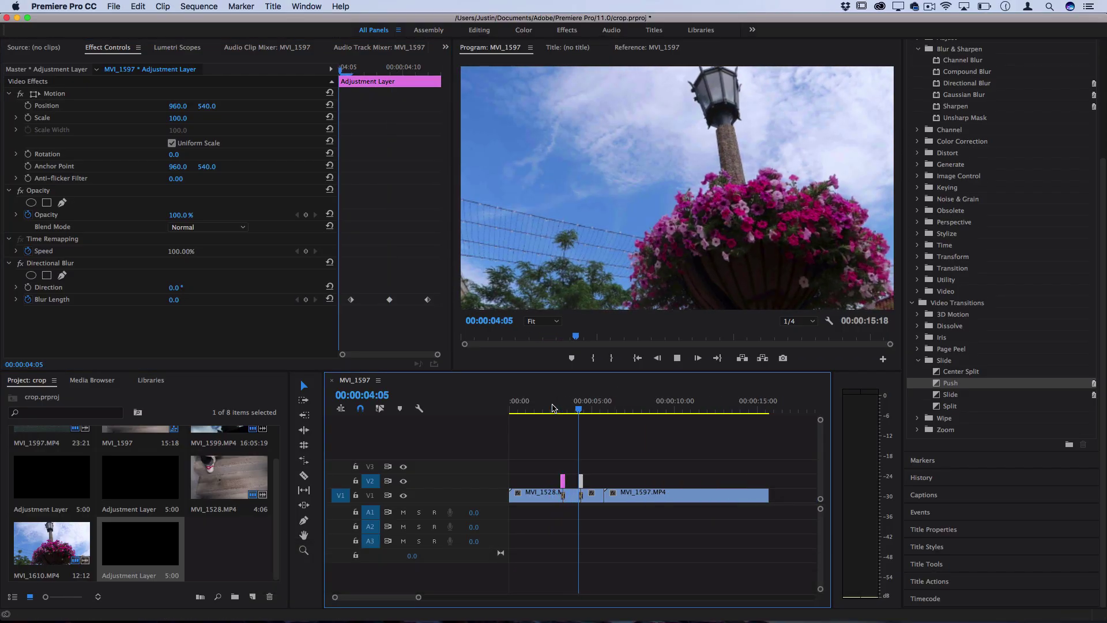
key("space")
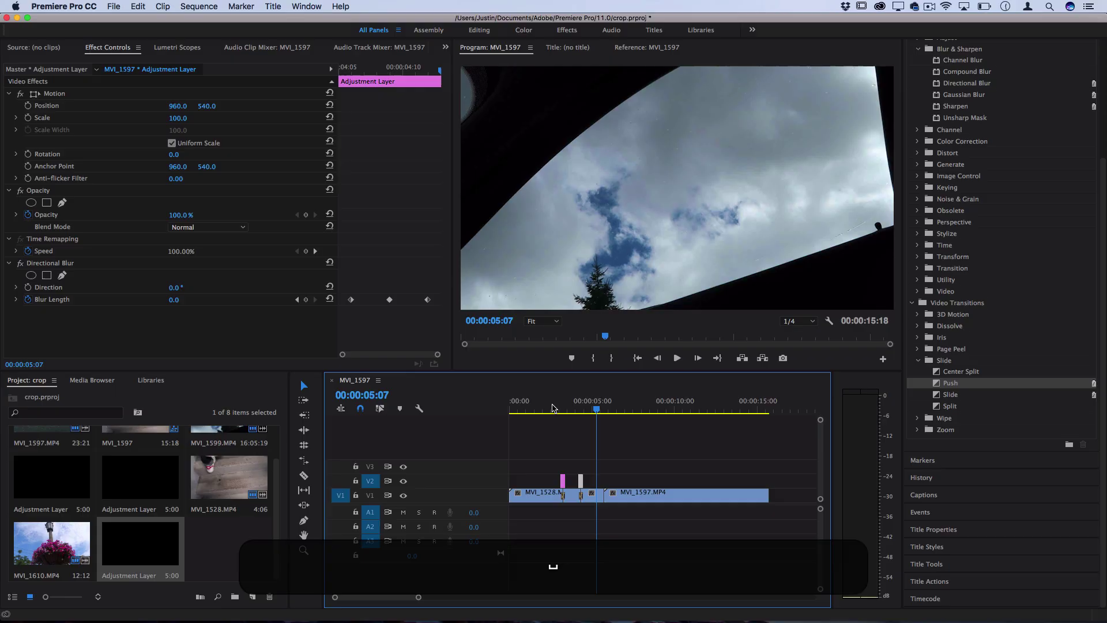